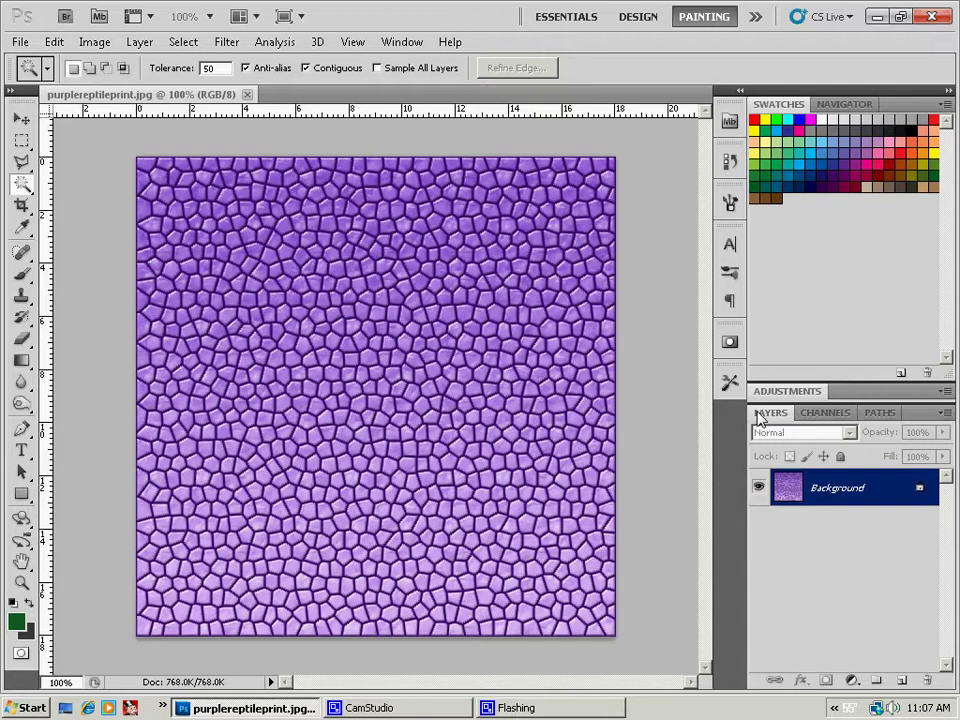
Create a new blank 512 × 512 px document, Untitled-1, with the default preset.
left_click(20, 41)
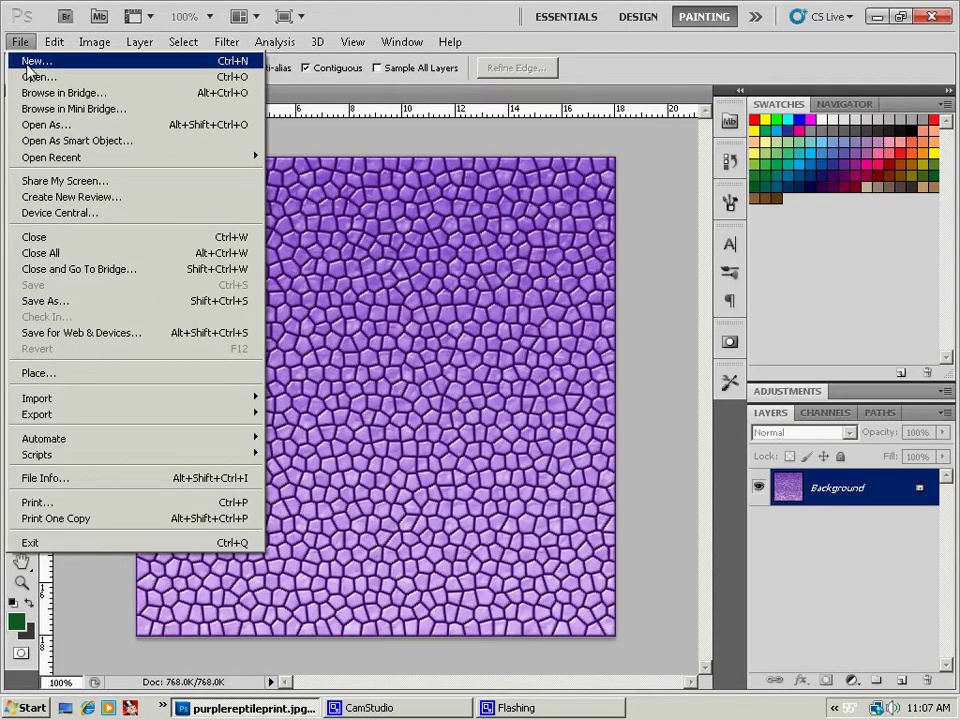
left_click(38, 61)
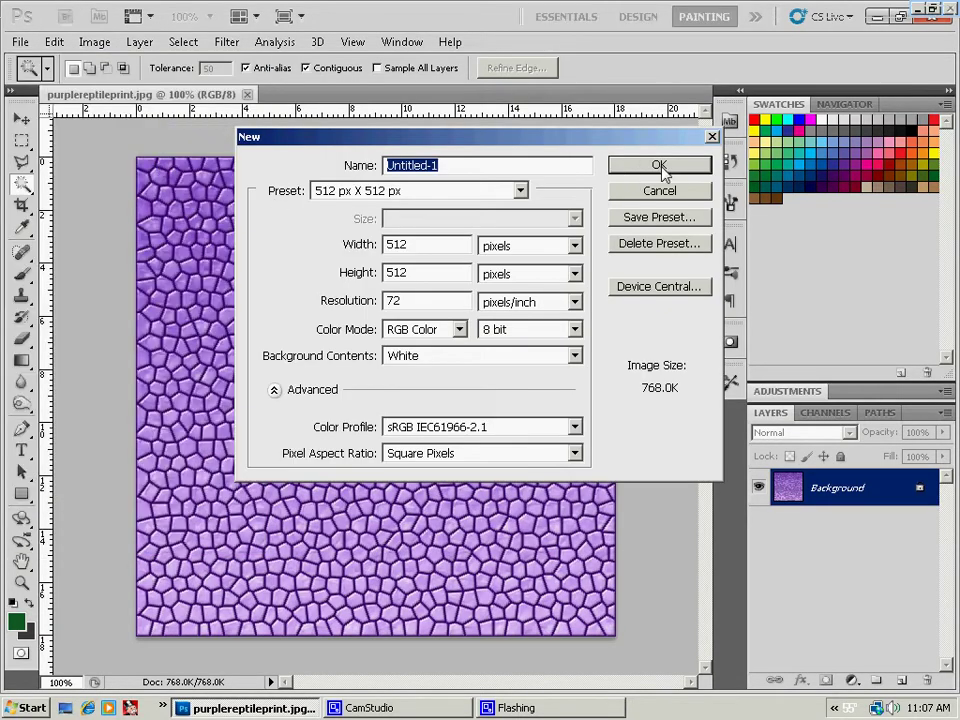
left_click(660, 167)
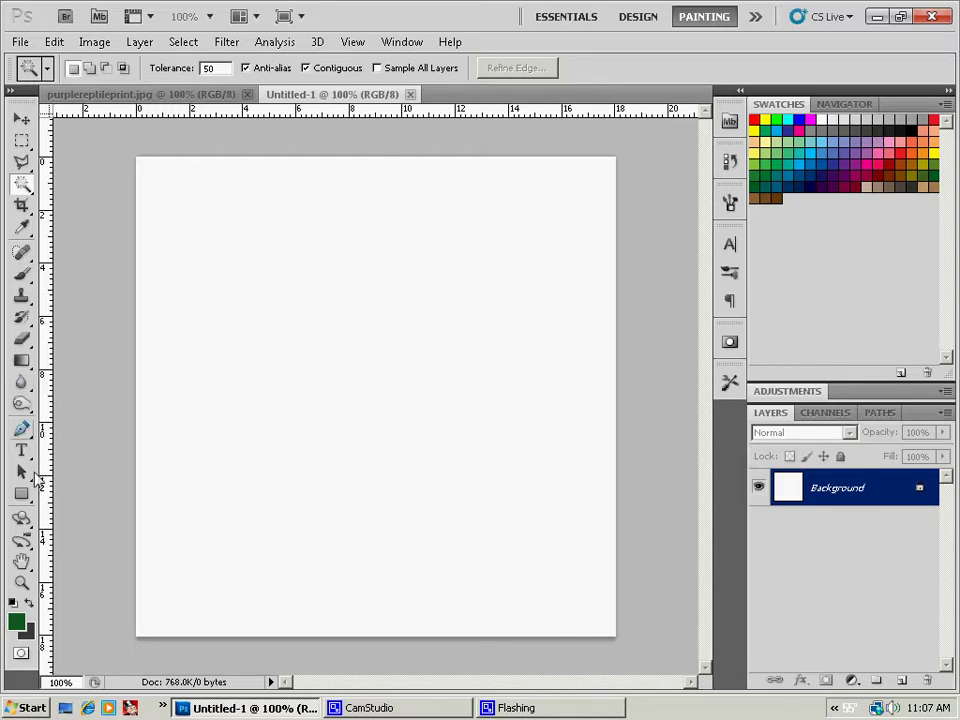
Check the purple reptile reference, then fill the new canvas dark green with the Paint Bucket.
left_click(100, 92)
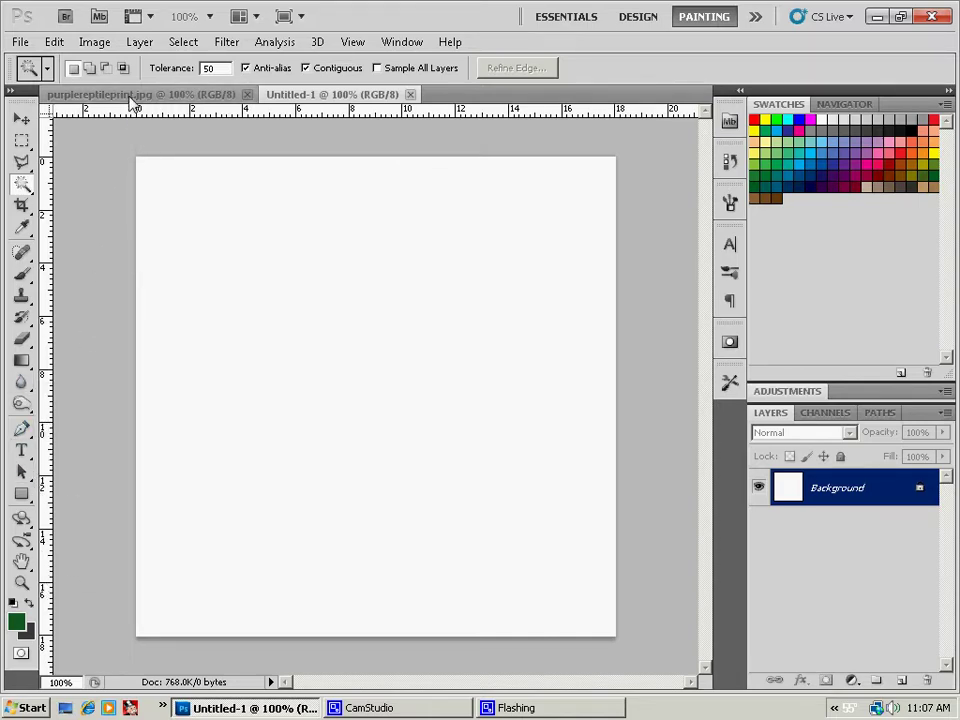
left_click(22, 118)
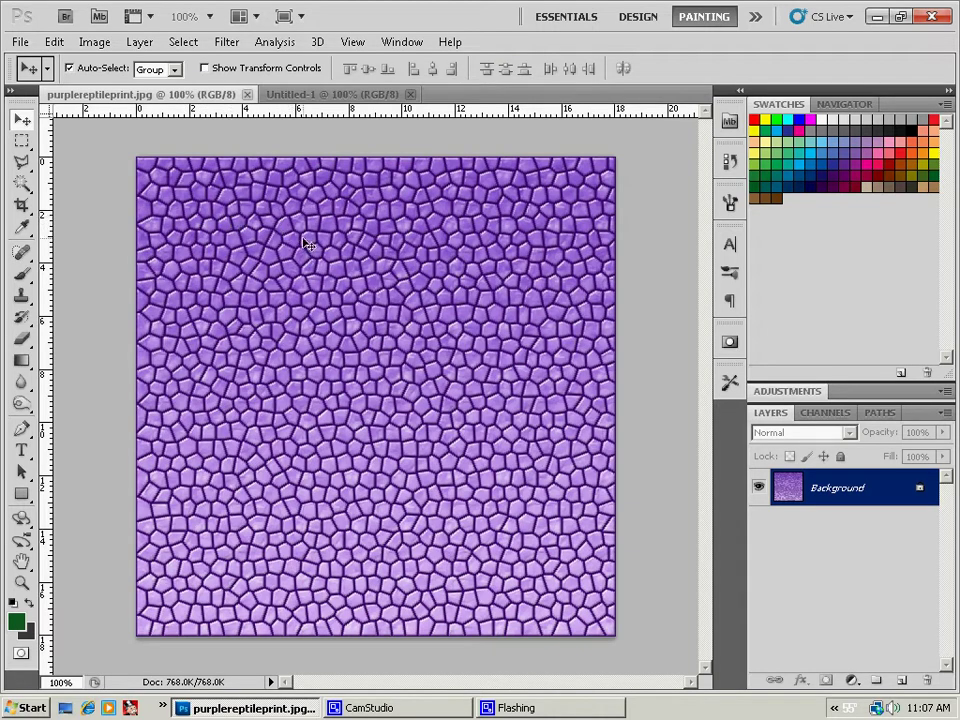
left_click(311, 95)
left_click_drag(21, 360, 105, 375)
left_click(317, 454)
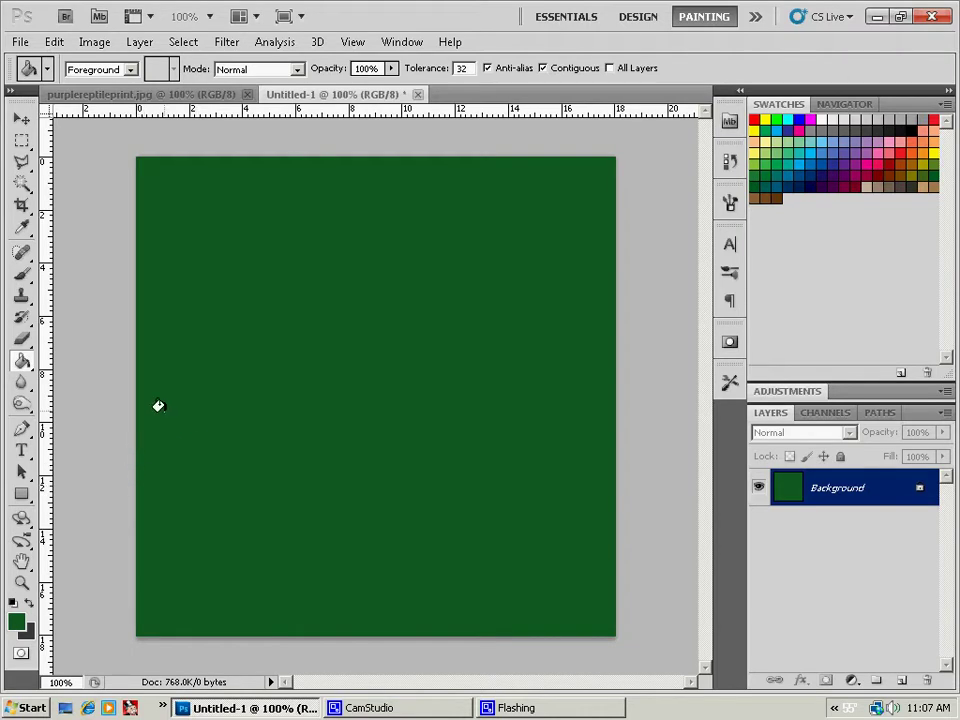
Compare with the purple reference again and add an empty Layer 1 above the green background.
left_click(177, 101)
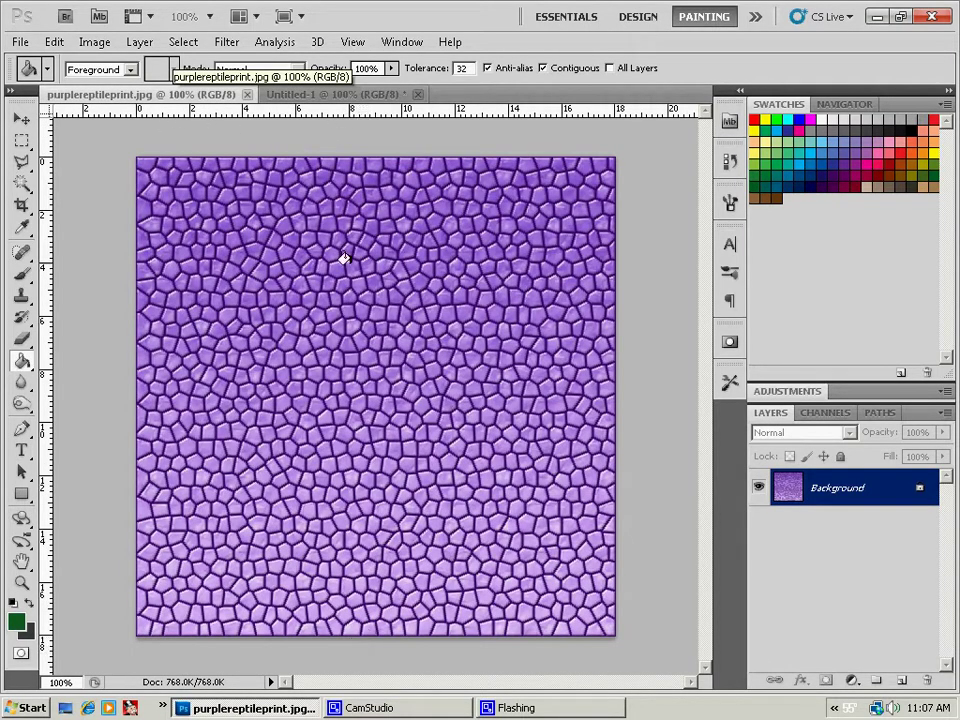
left_click(301, 97)
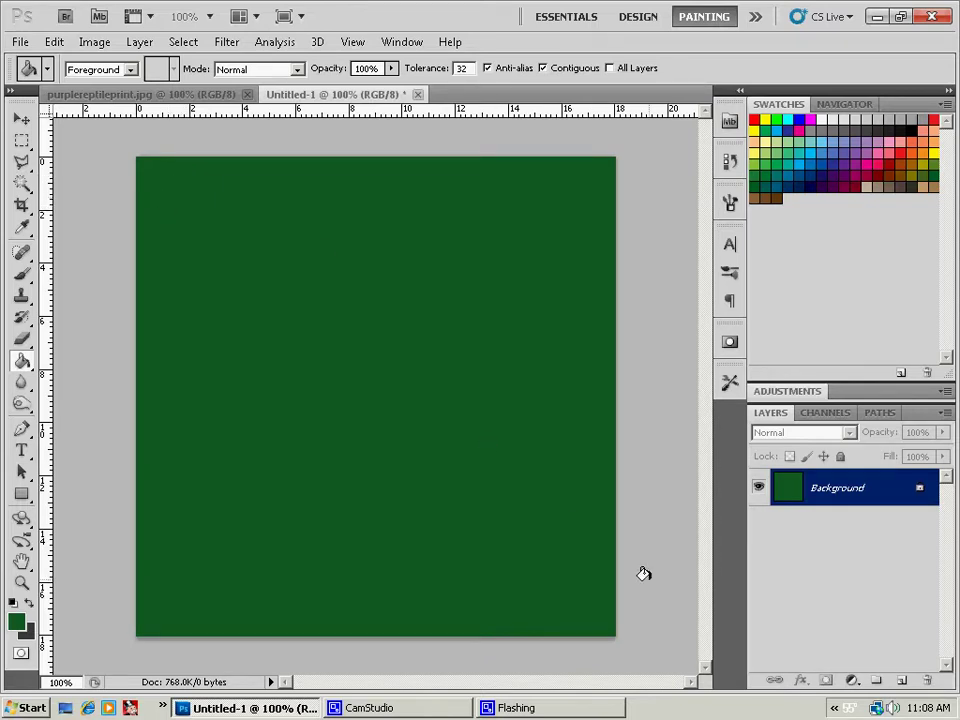
left_click(901, 680)
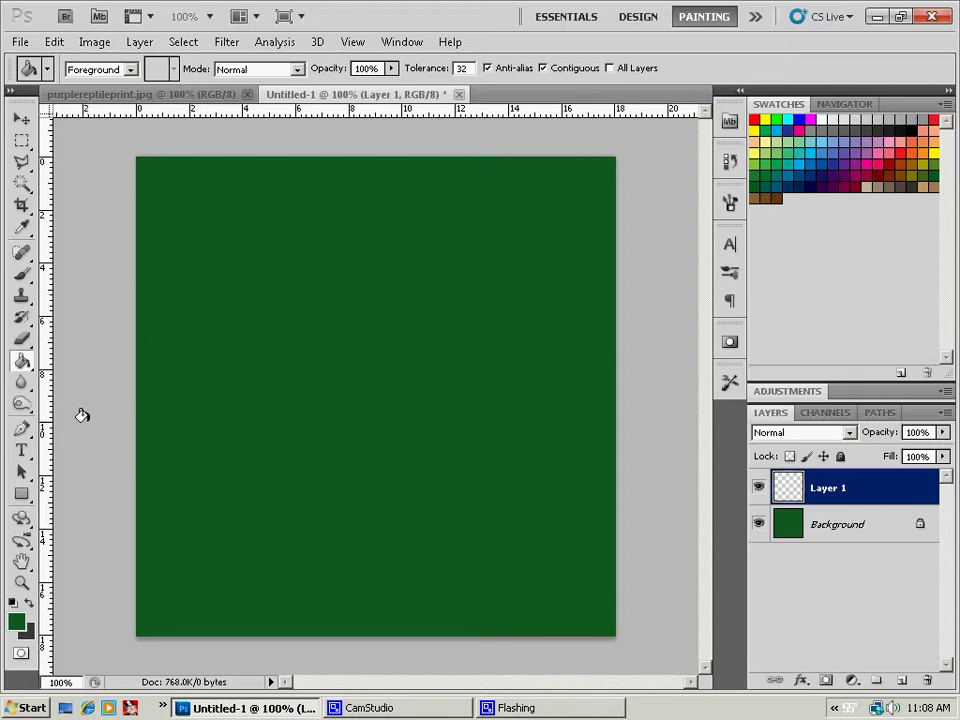
Start from the Black, White gradient preset and set its left stop to dark green #034512.
left_click_drag(25, 366, 86, 358)
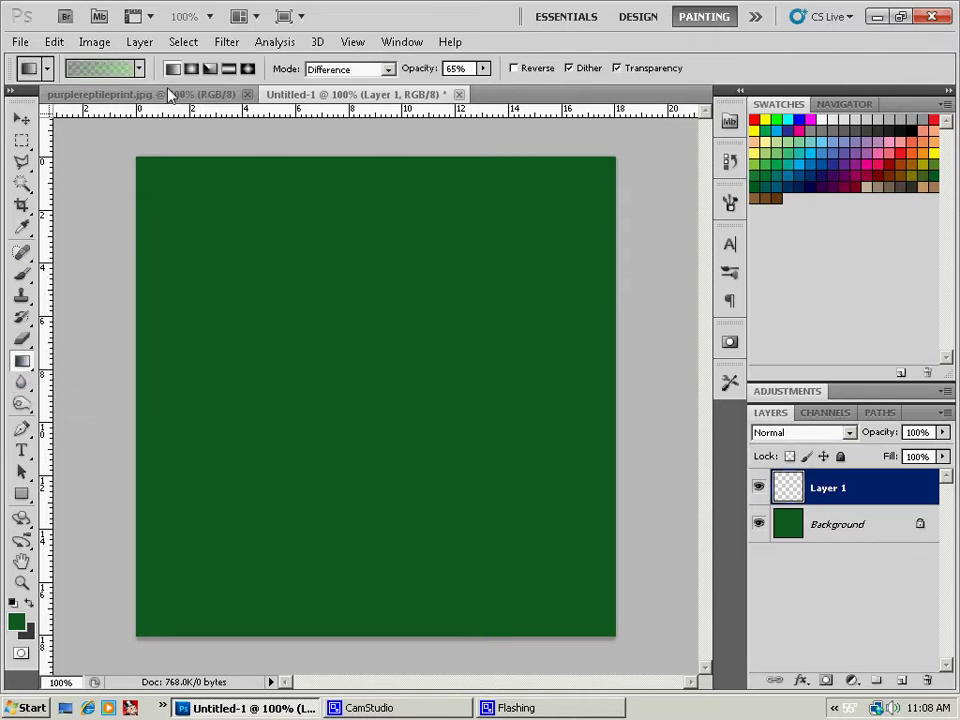
left_click(95, 68)
left_click(372, 143)
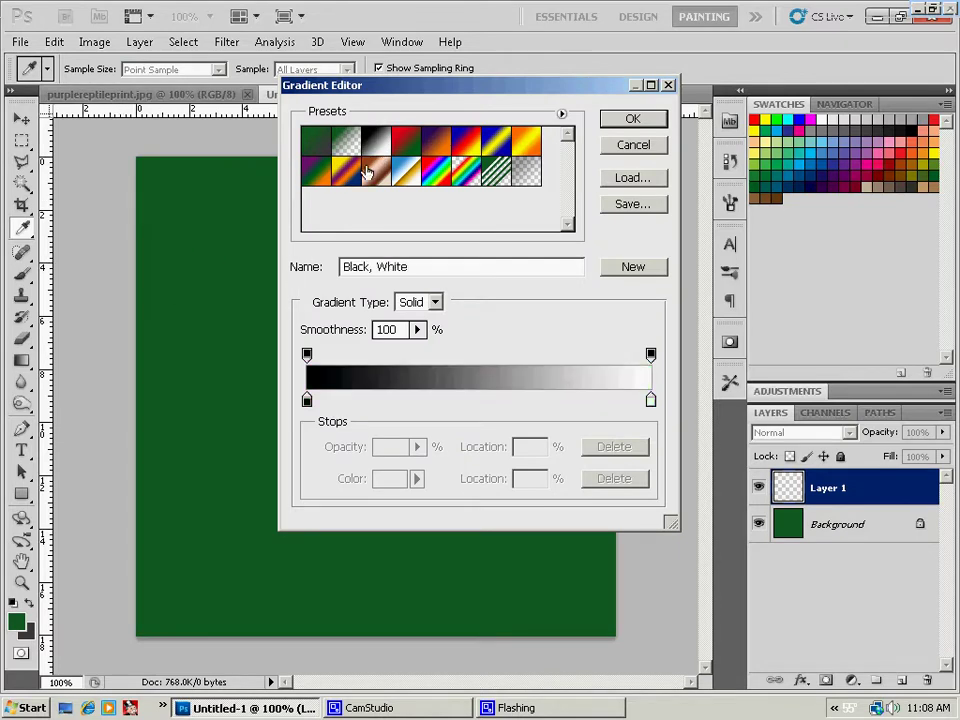
left_click(307, 400)
left_click(388, 480)
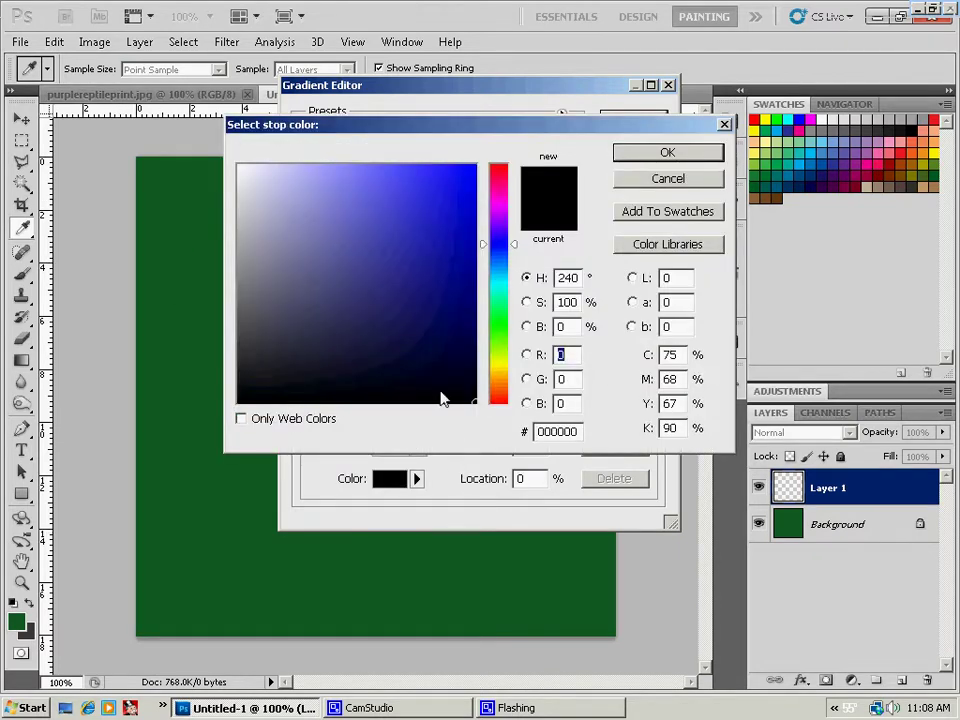
left_click_drag(510, 253, 512, 318)
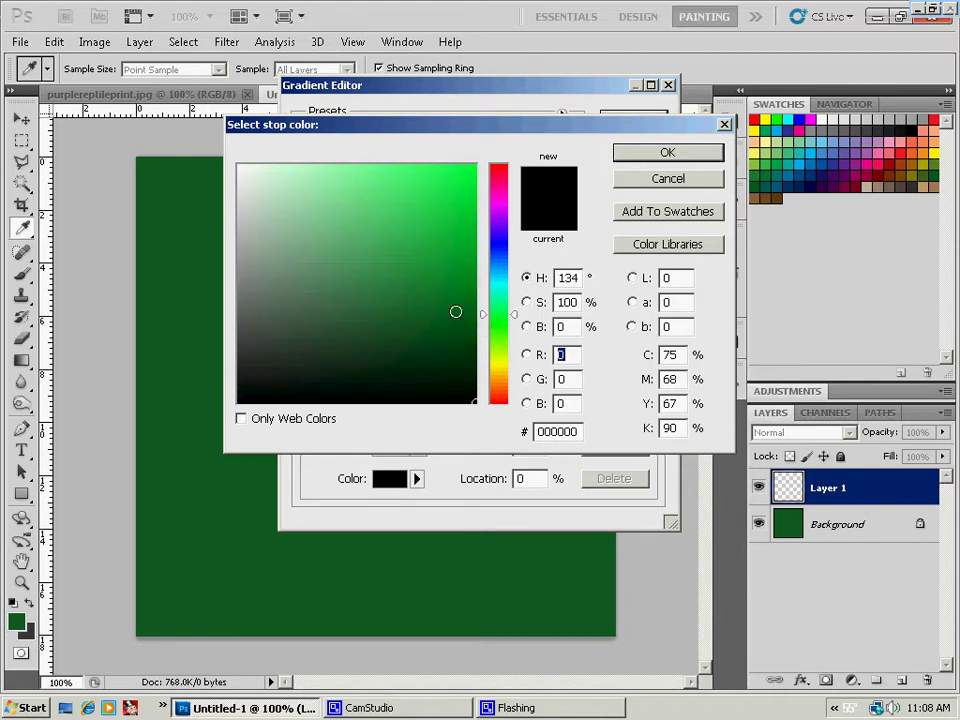
left_click(455, 312)
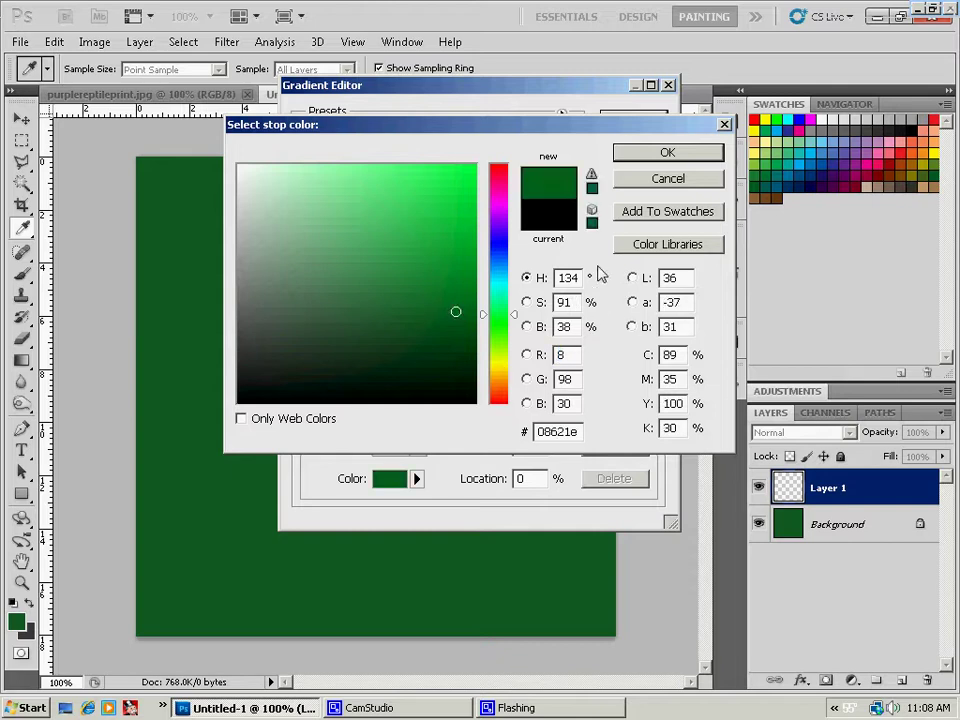
left_click(453, 286)
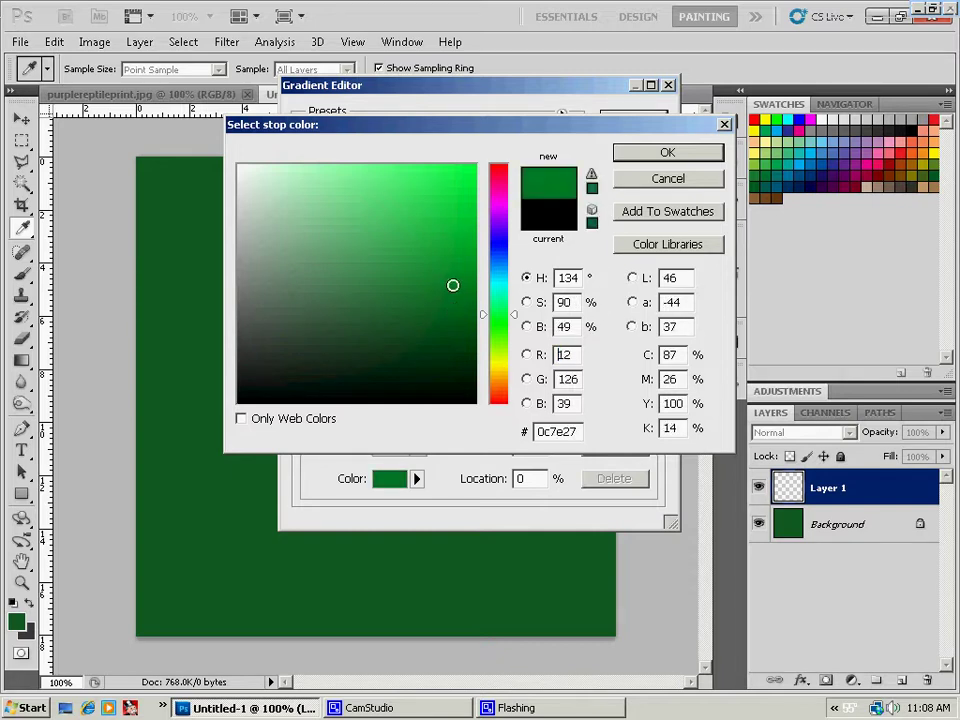
left_click(463, 306)
left_click(640, 154)
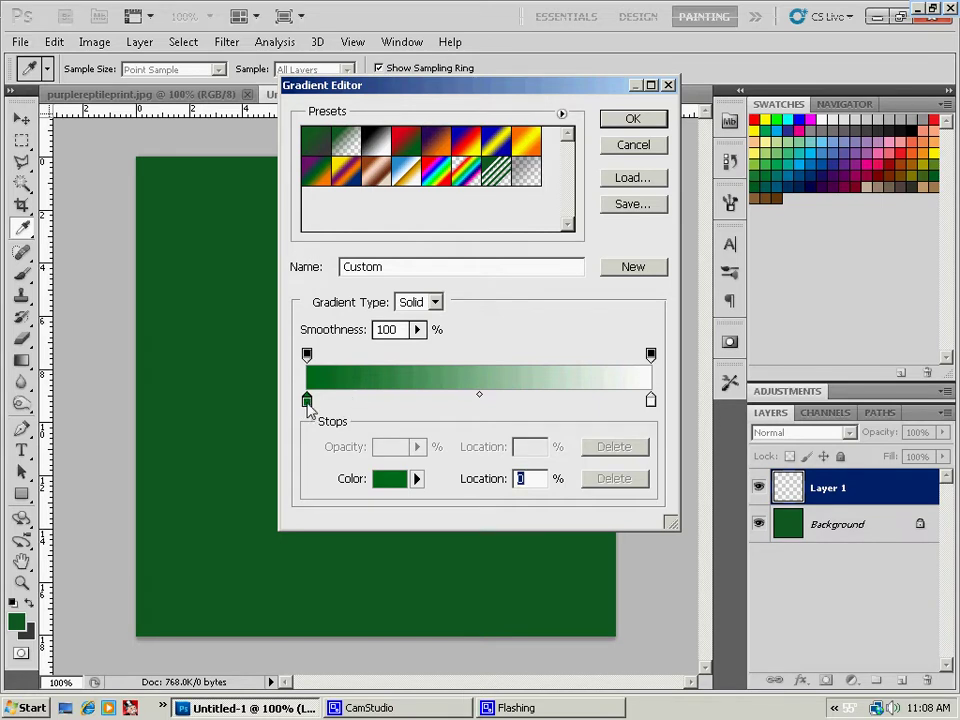
left_click(391, 481)
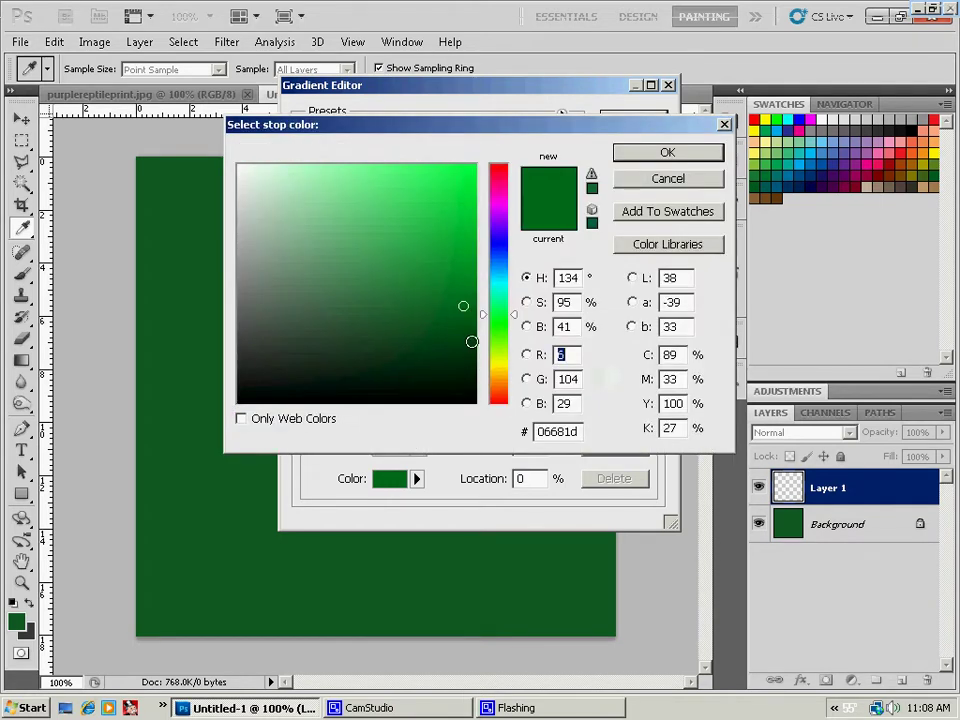
left_click(467, 339)
left_click(645, 160)
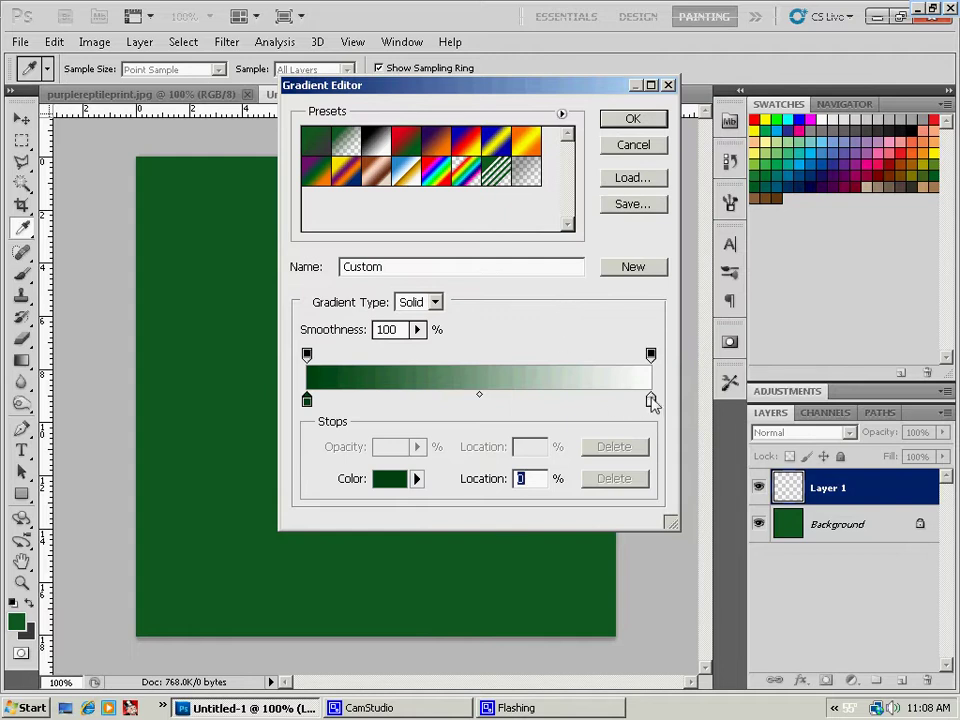
Set the gradient's right stop to lighter green #38b34f.
left_click(651, 400)
left_click(385, 478)
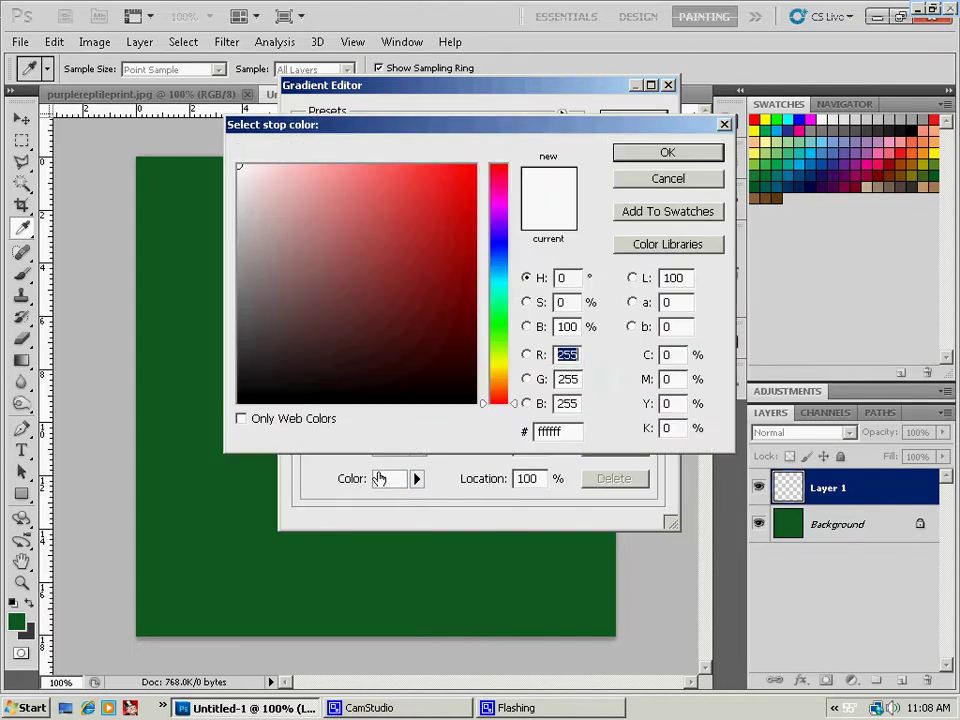
left_click_drag(521, 400, 516, 318)
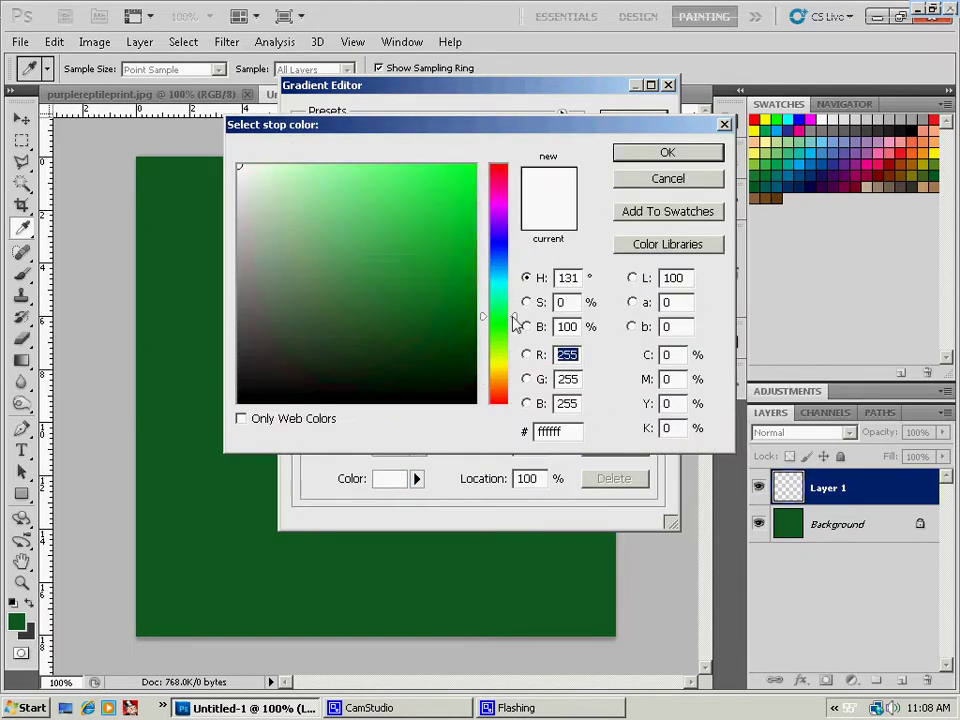
left_click(401, 235)
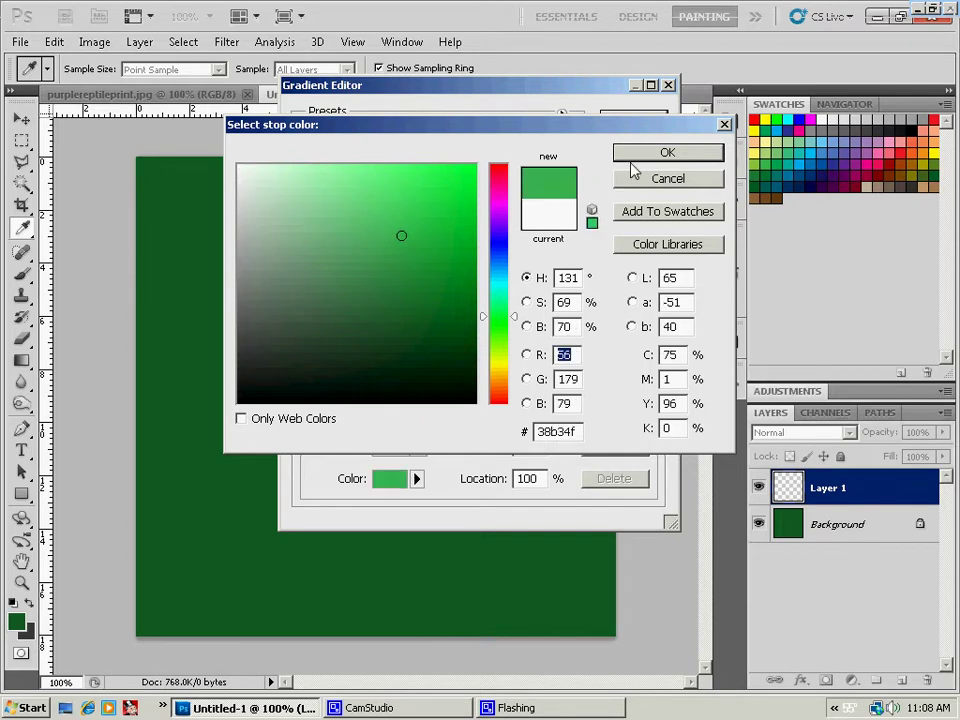
left_click(661, 158)
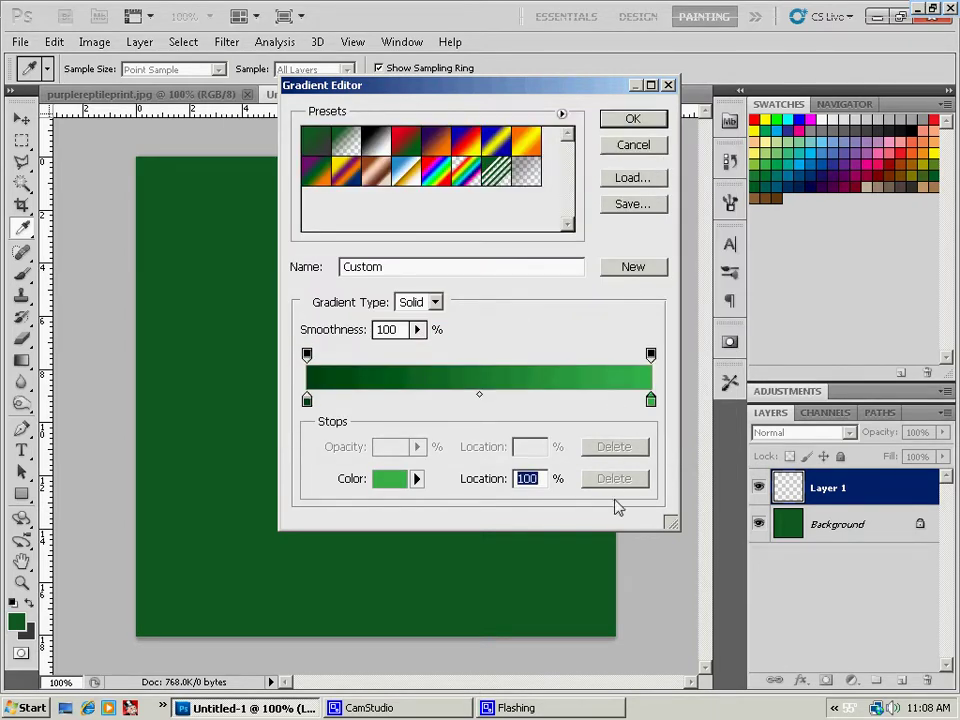
Using Normal mode at 100% opacity, drag the green gradient top-to-bottom across Layer 1.
left_click(644, 122)
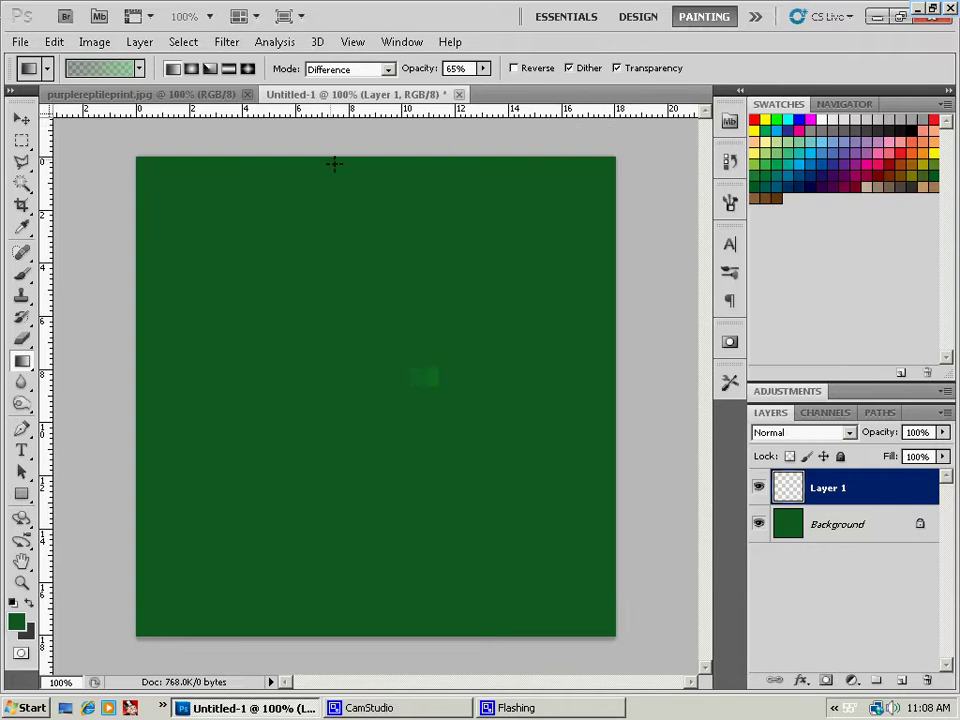
left_click(345, 69)
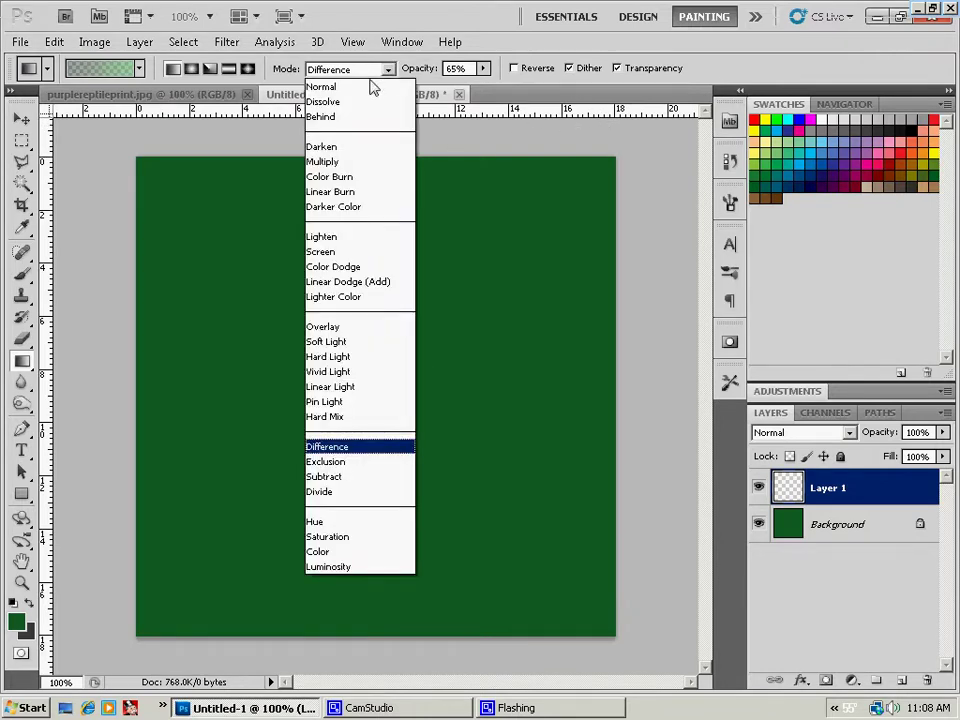
left_click(322, 86)
left_click(483, 68)
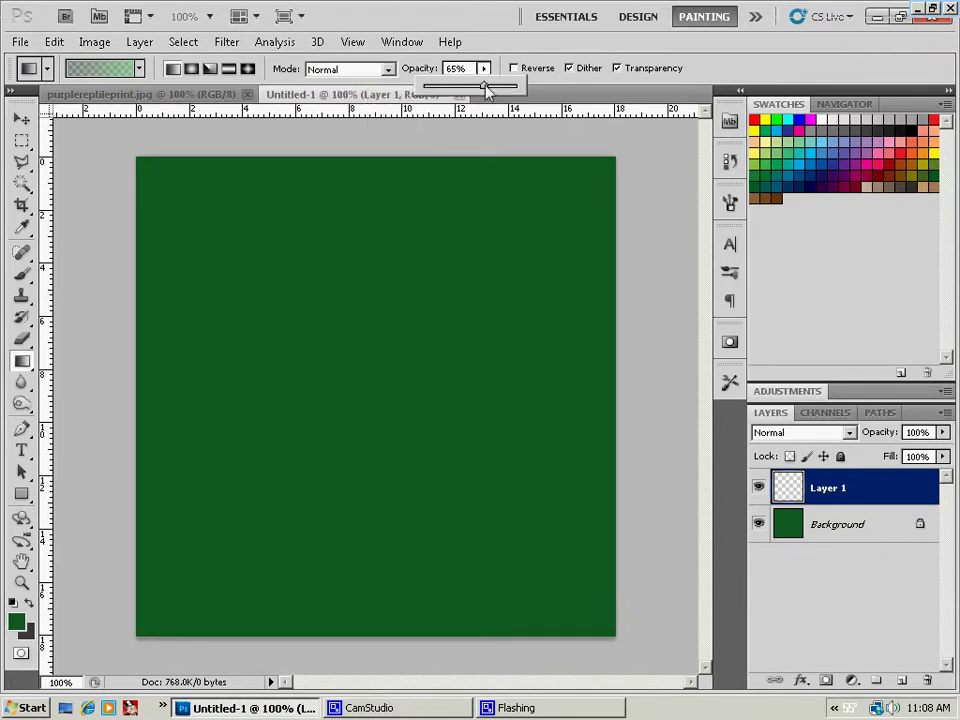
key("Return")
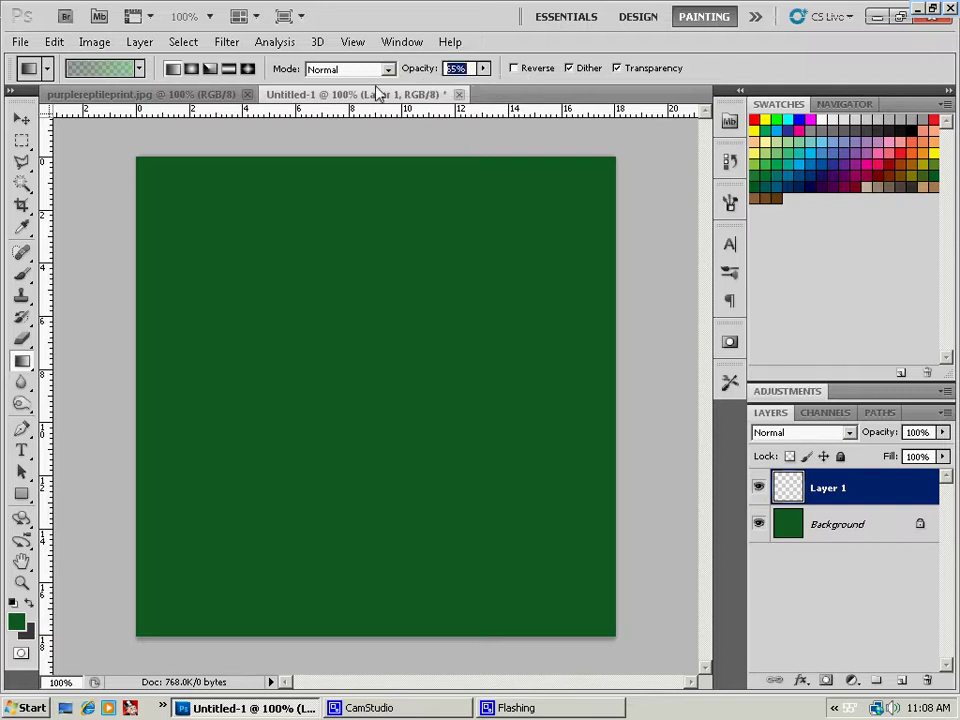
type("100")
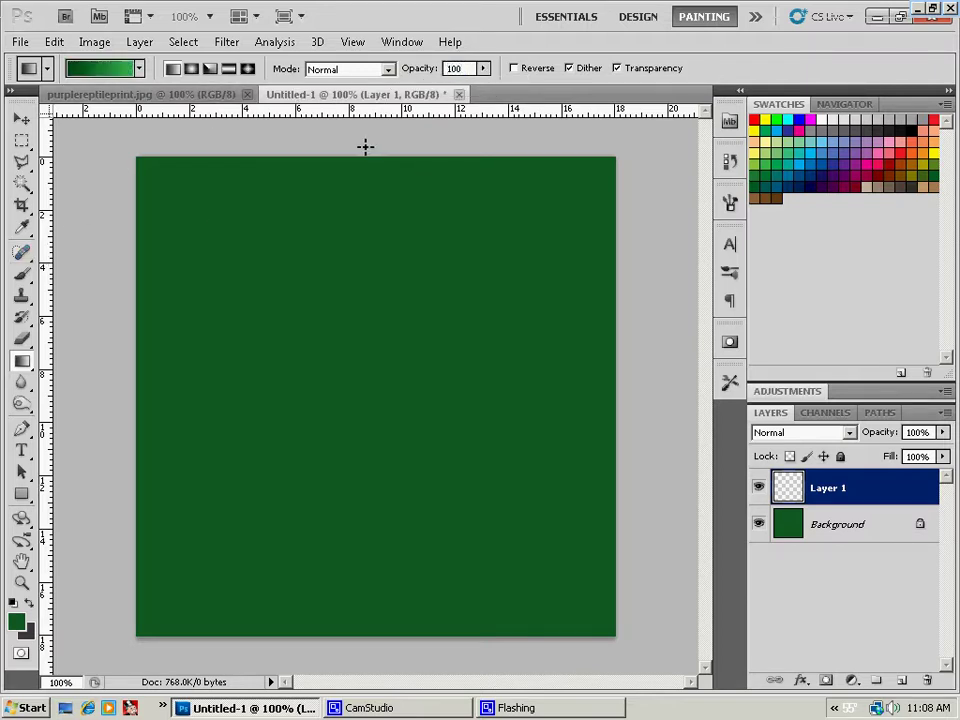
left_click_drag(353, 157, 348, 649)
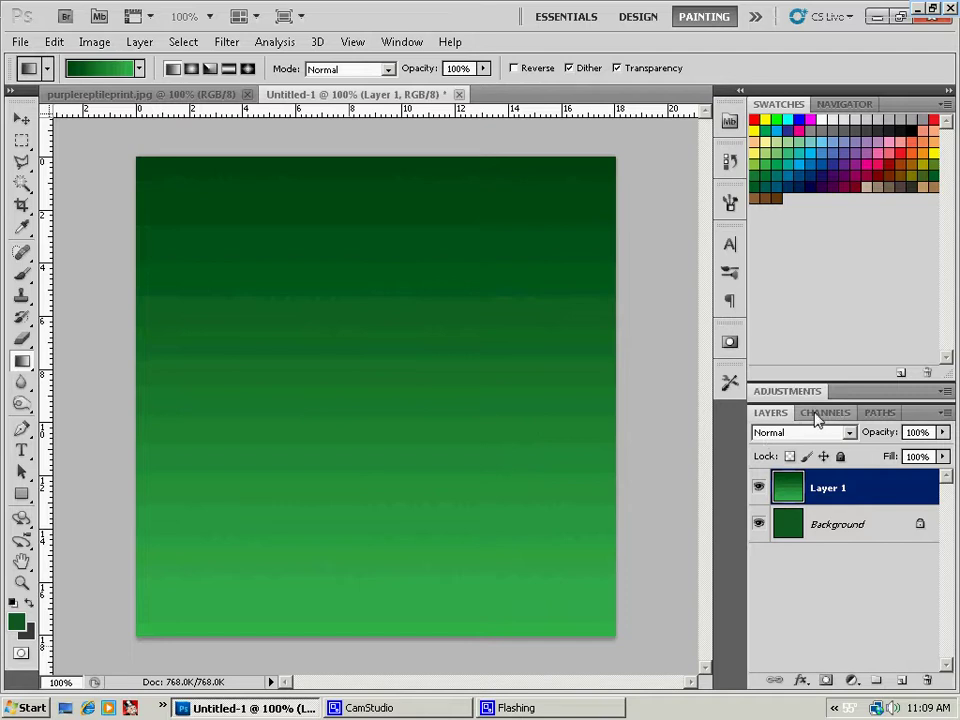
In the Channels panel, add a new black Alpha 1 channel.
left_click(822, 413)
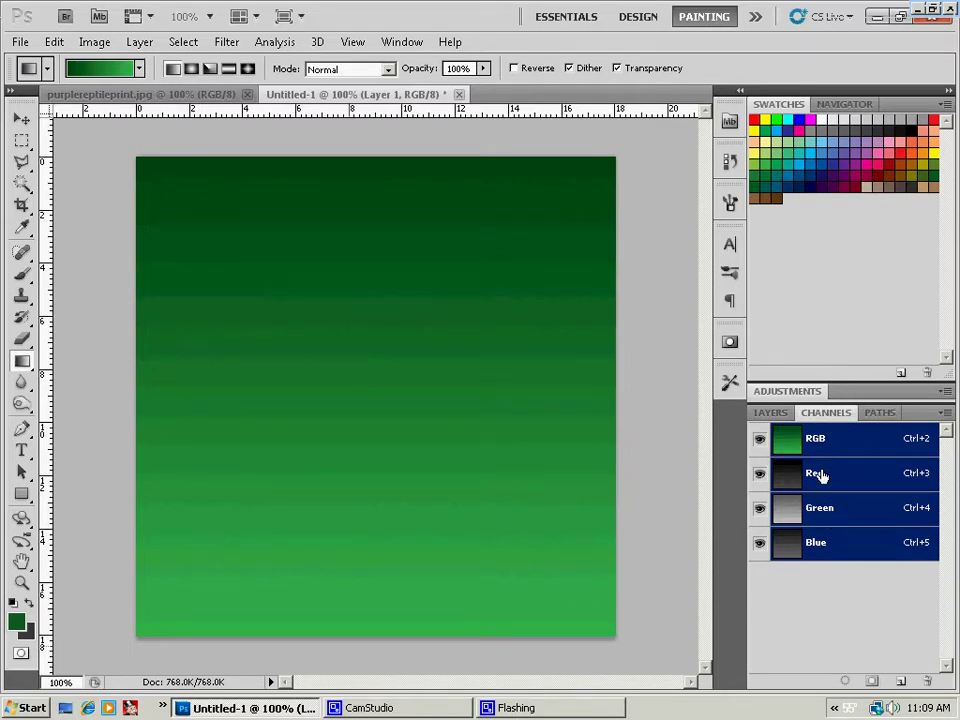
left_click(352, 44)
mouse_move(401, 42)
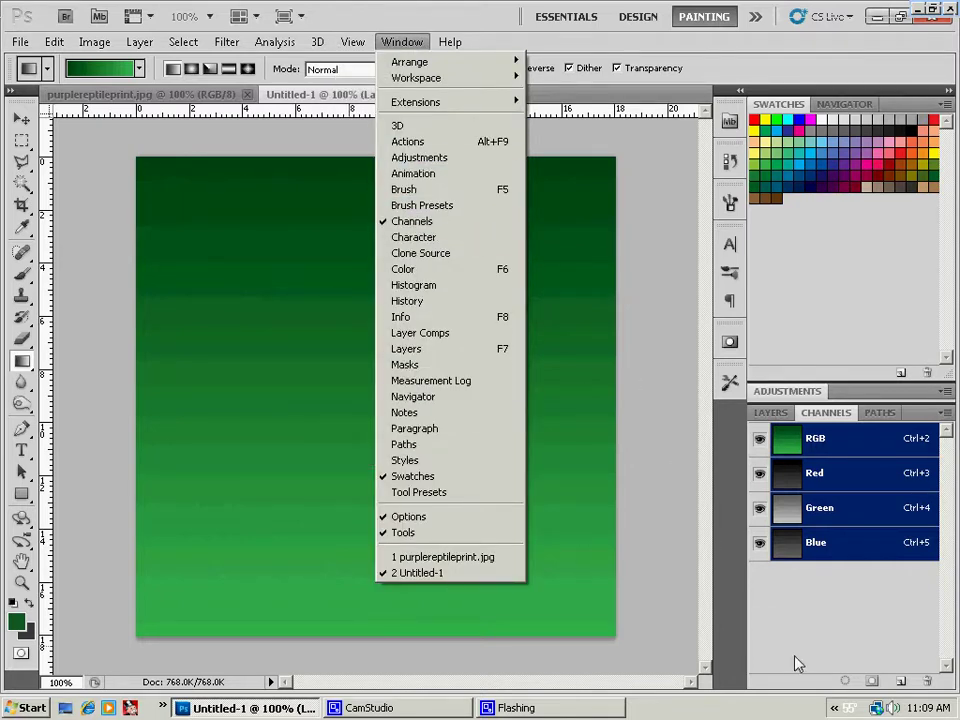
left_click(596, 491)
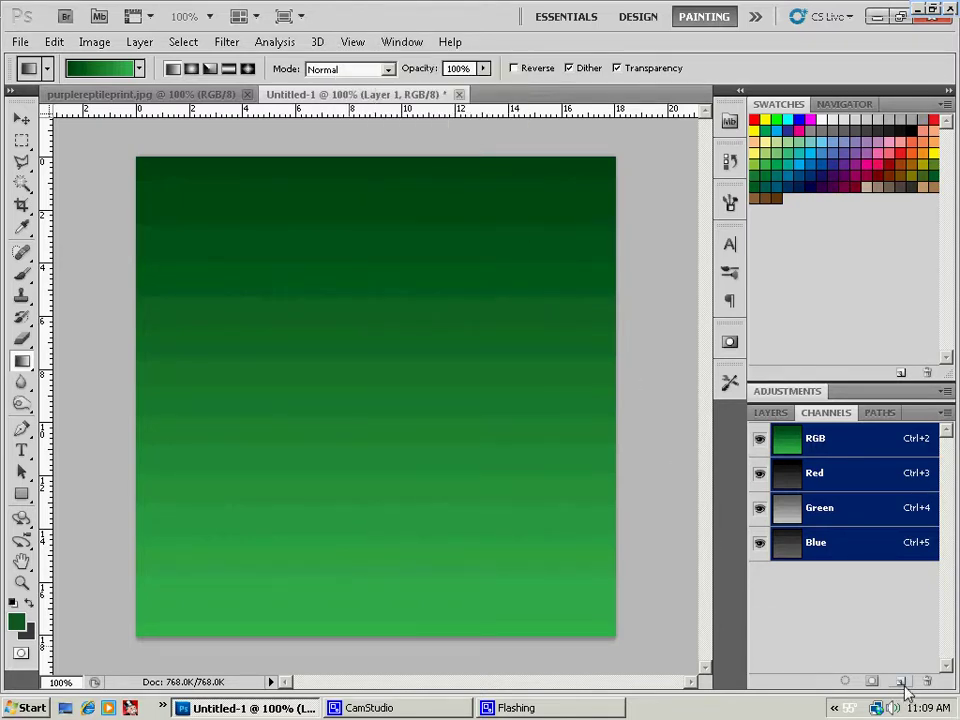
left_click(901, 684)
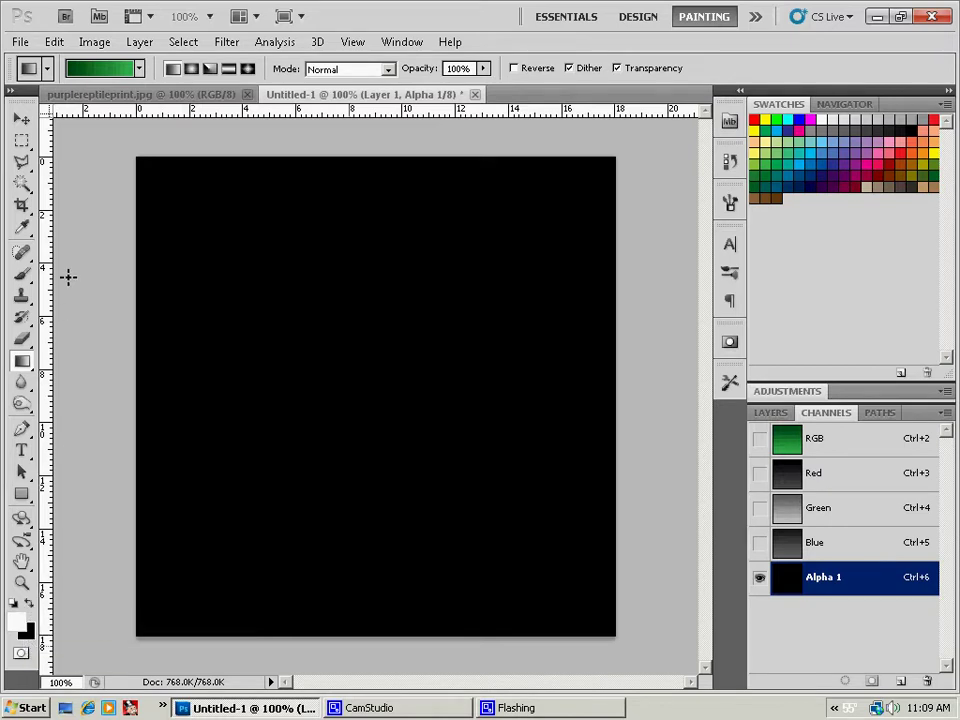
Apply Stained Glass to Alpha 1 with cell size 8, border thickness 3, light intensity 4.
left_click(227, 46)
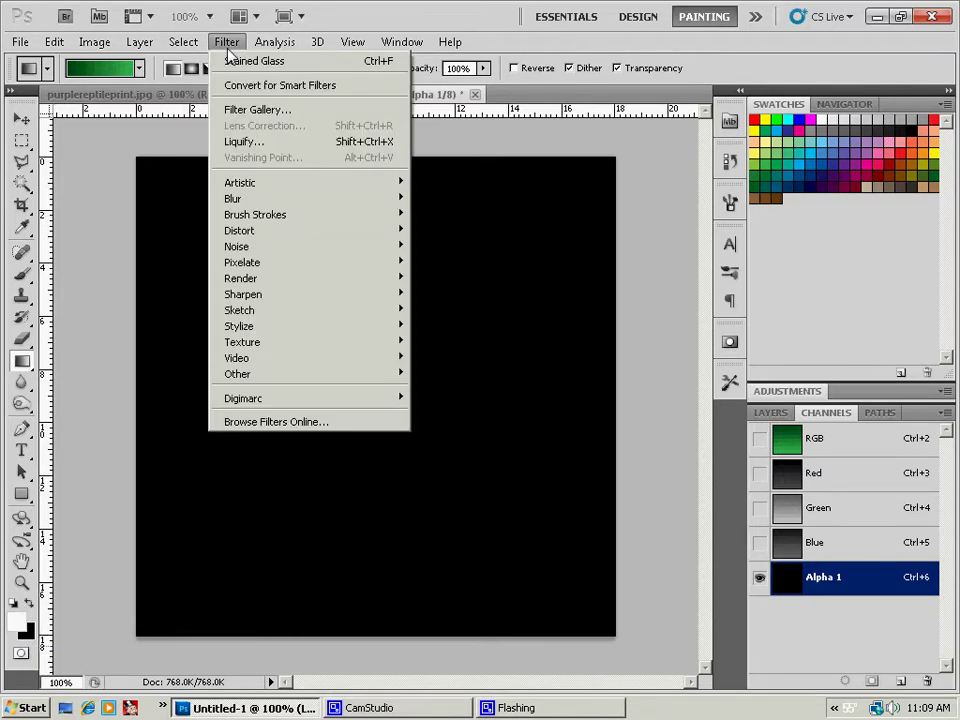
mouse_move(247, 343)
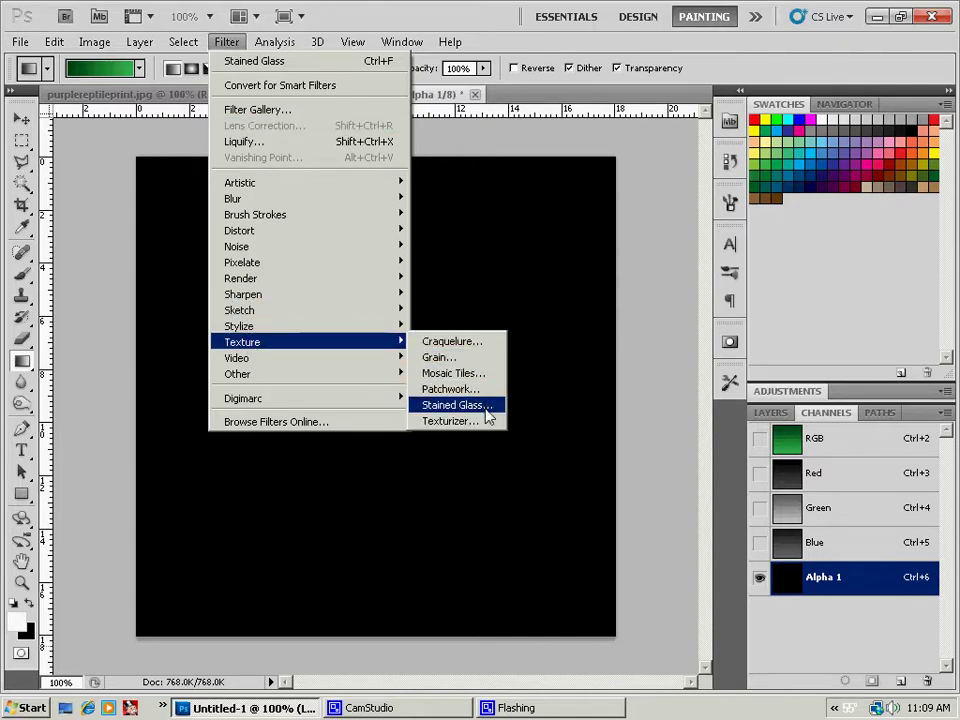
left_click(455, 405)
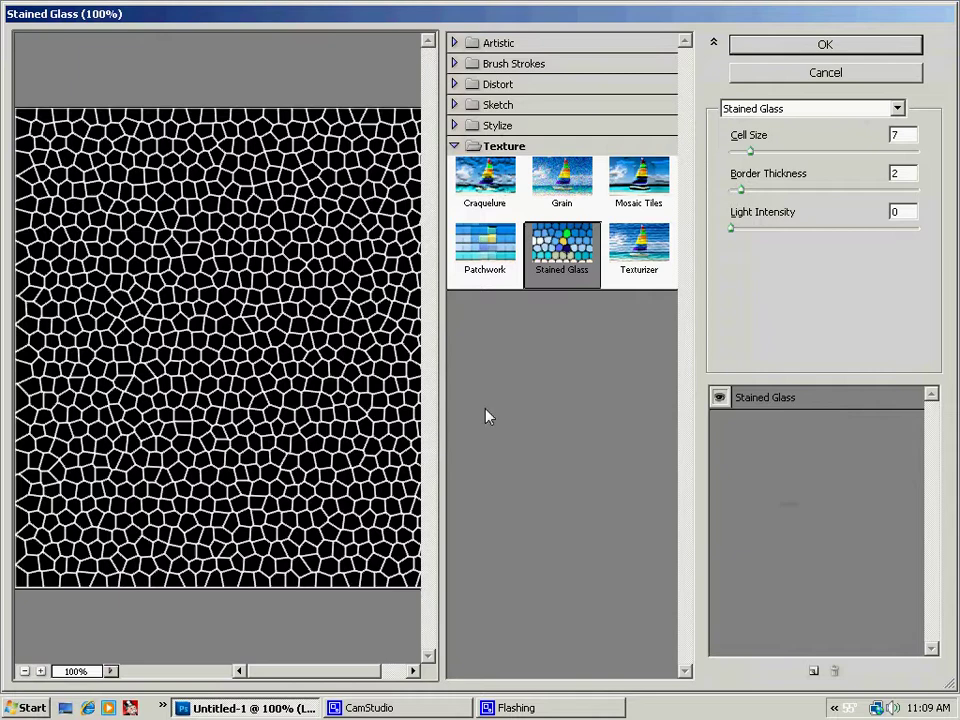
left_click(910, 138)
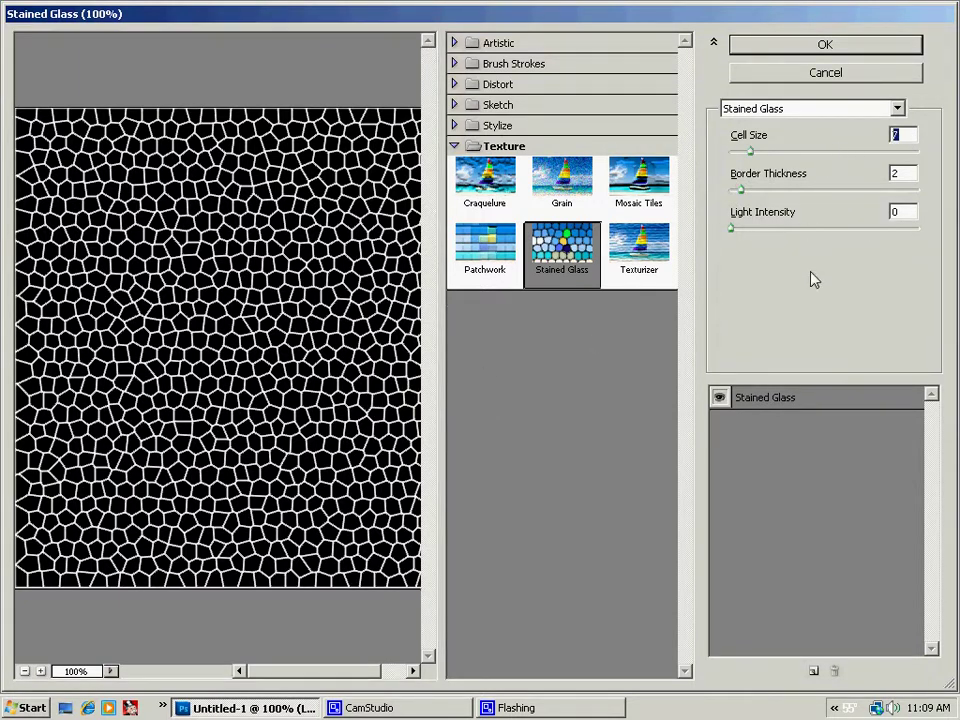
type("8")
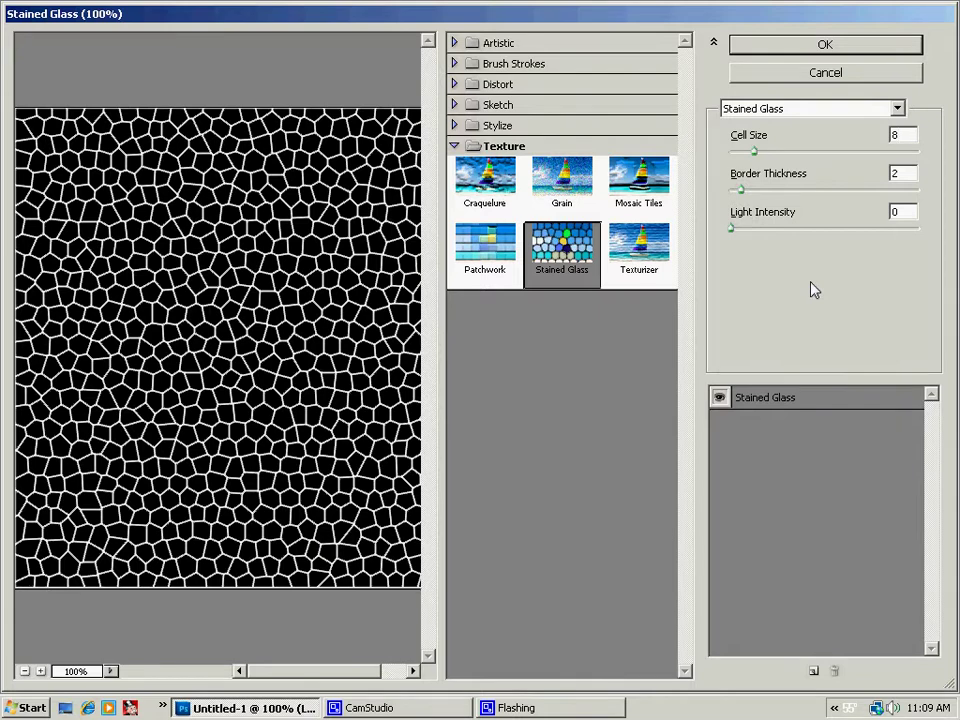
key("Tab")
type("3")
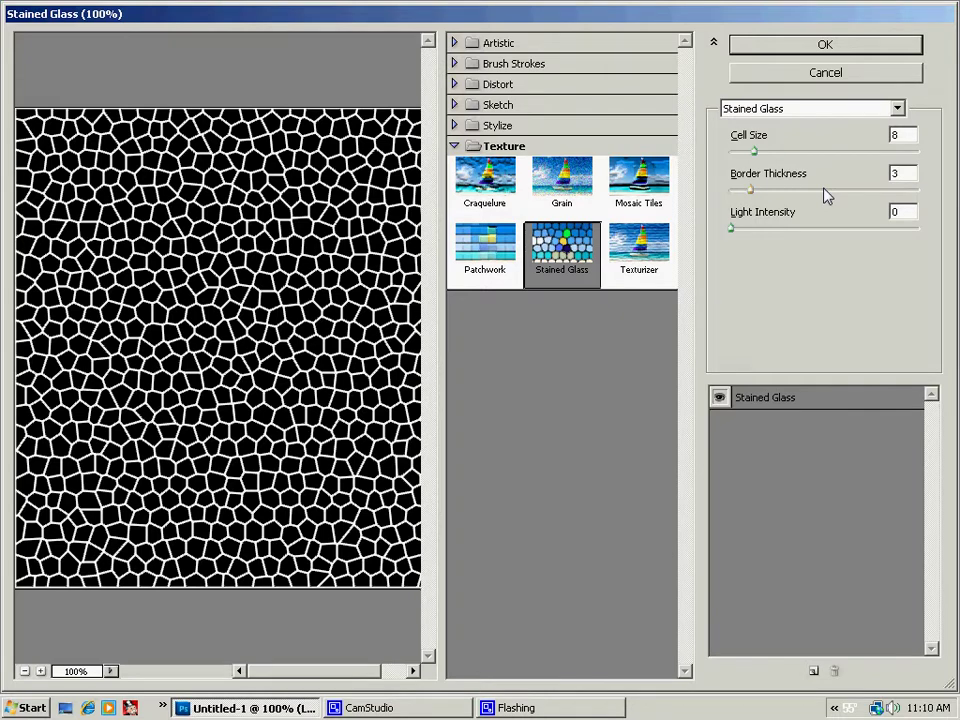
mouse_move(731, 229)
left_mouse_down()
mouse_move(804, 237)
mouse_move(724, 236)
left_mouse_up()
left_click(813, 57)
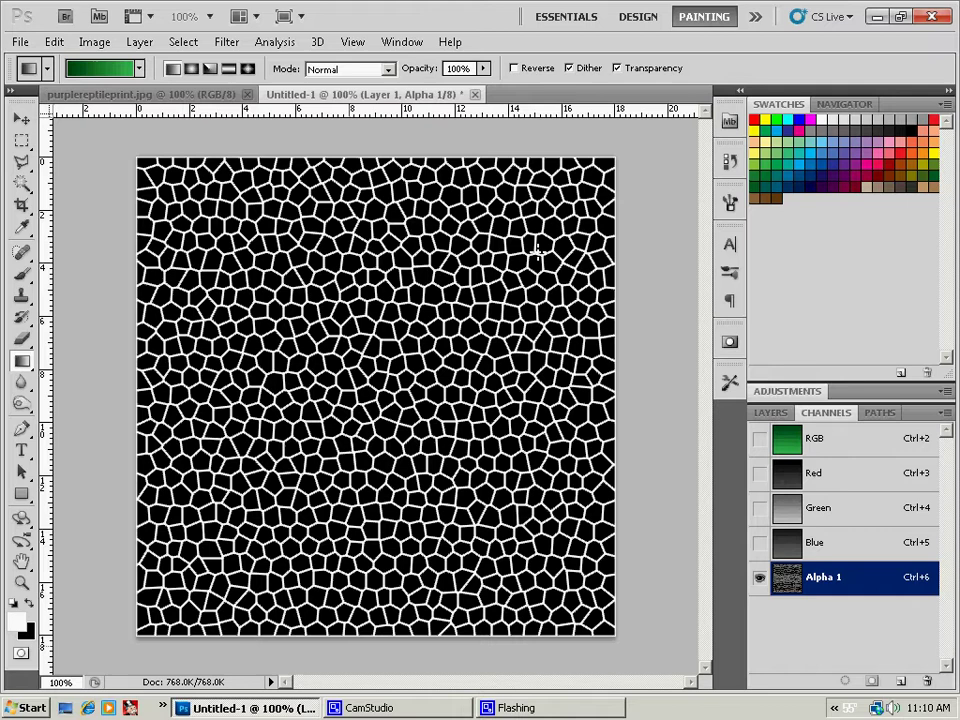
Select the connected white cell border lines in Alpha 1 with the Magic Wand.
left_click(22, 184)
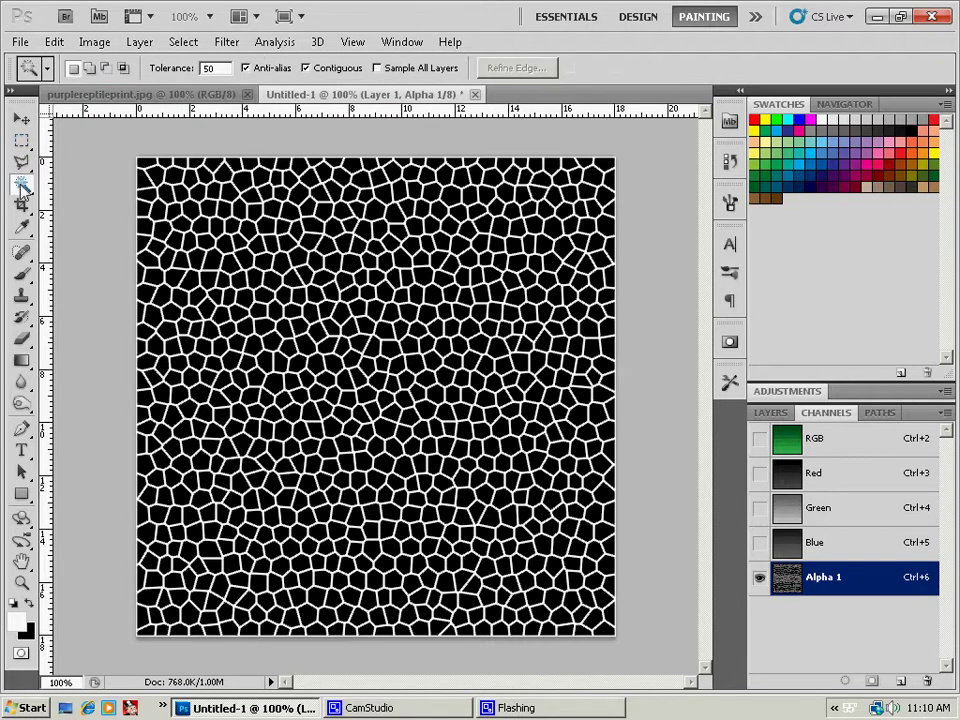
left_click(244, 434)
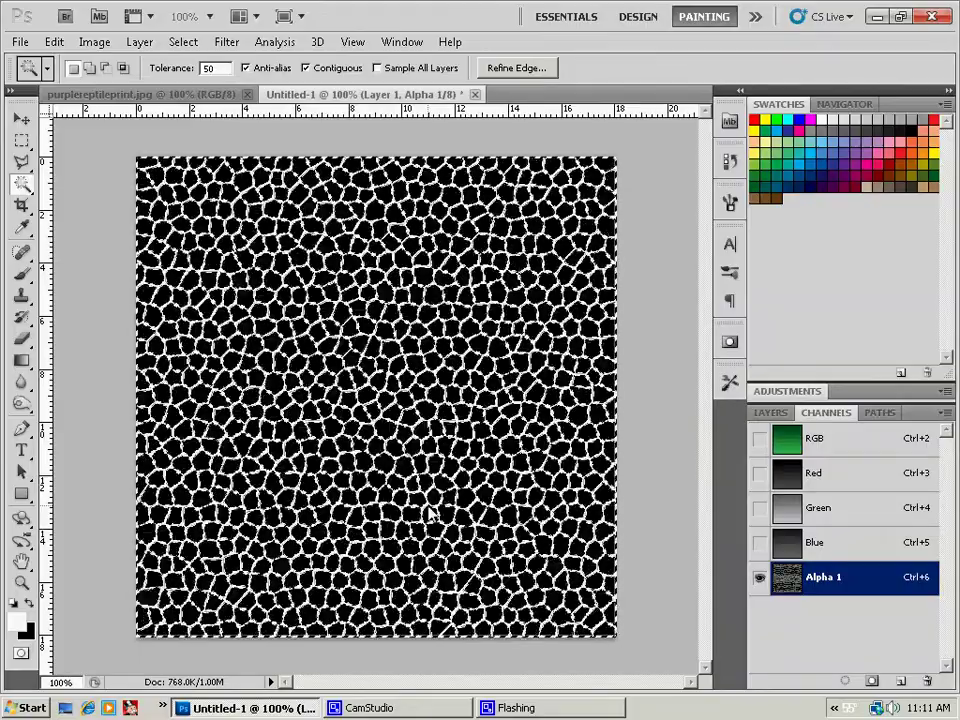
Cut the white cell lines from Alpha 1 and paste them as Layer 2 above Layer 1.
left_click(54, 41)
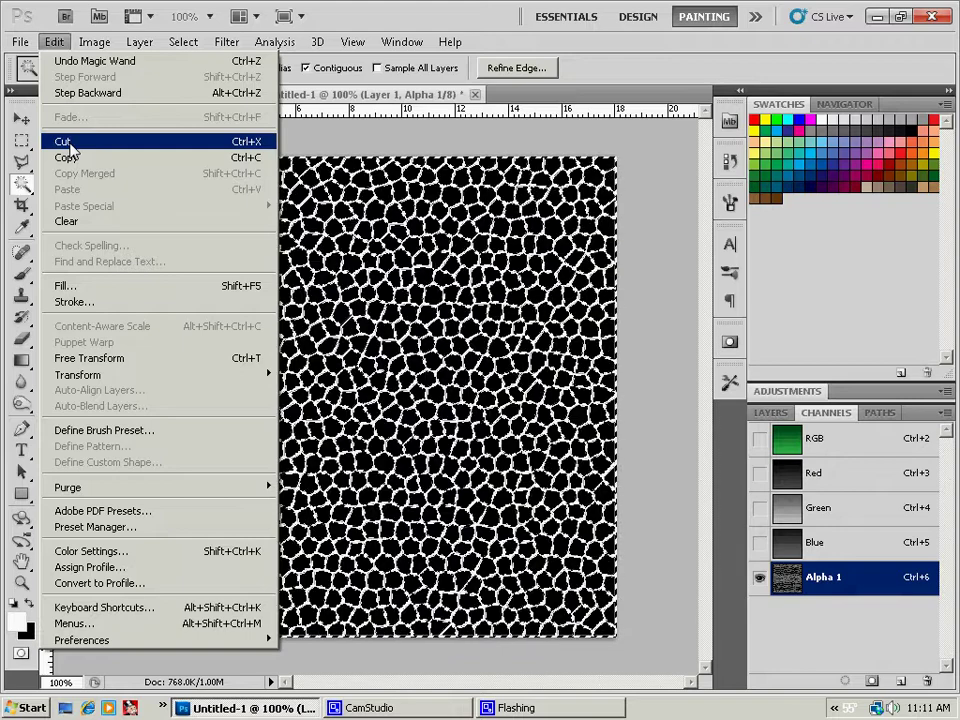
left_click(70, 143)
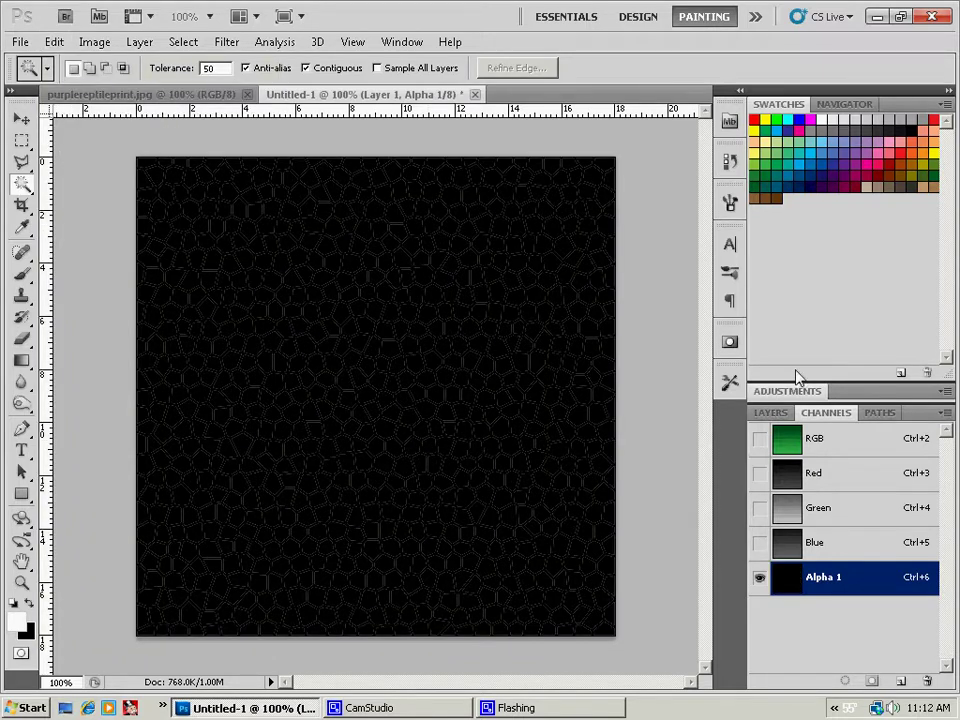
left_click(772, 413)
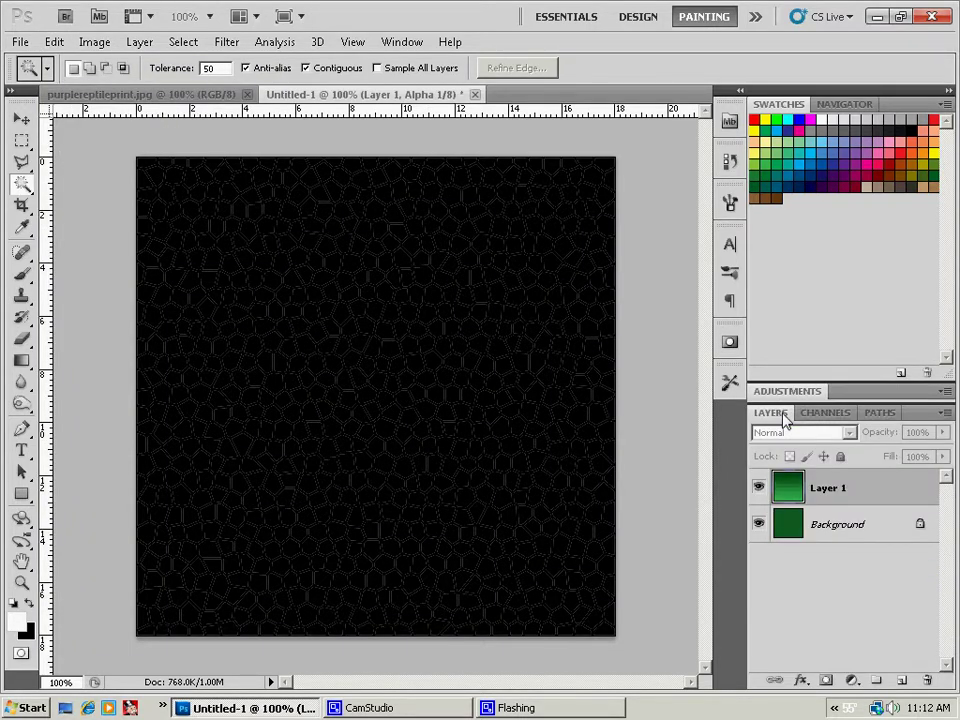
left_click(842, 494)
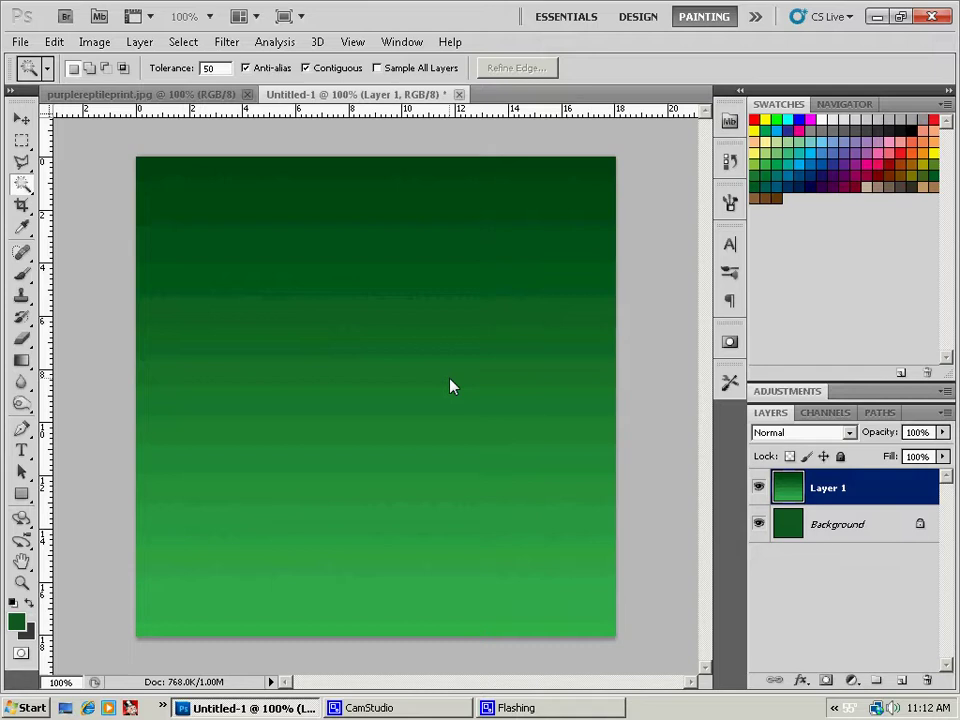
left_click(55, 42)
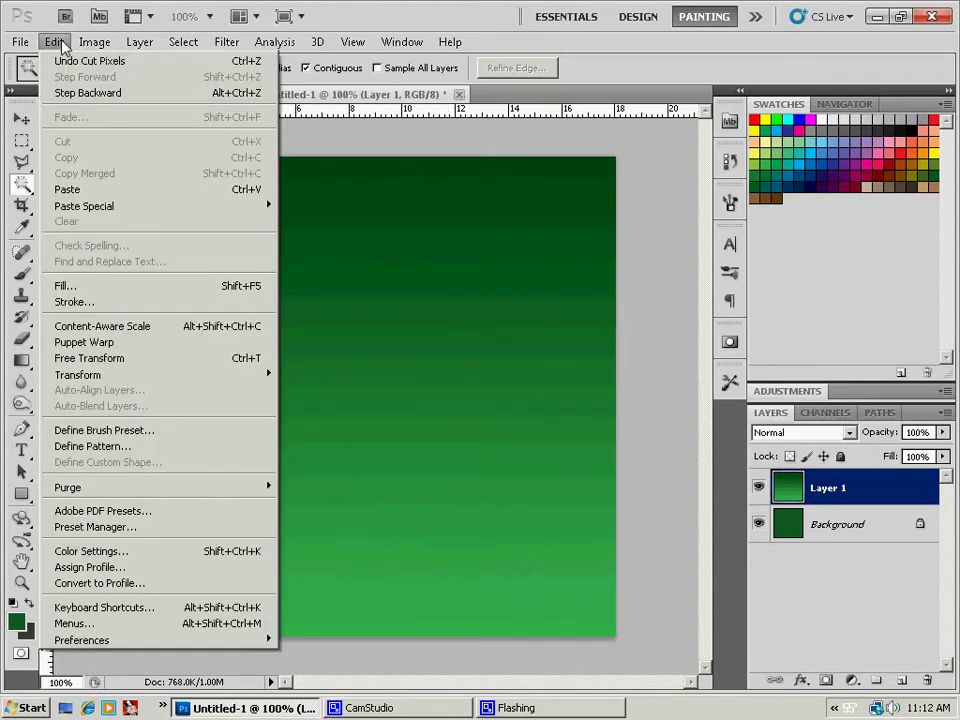
left_click(79, 189)
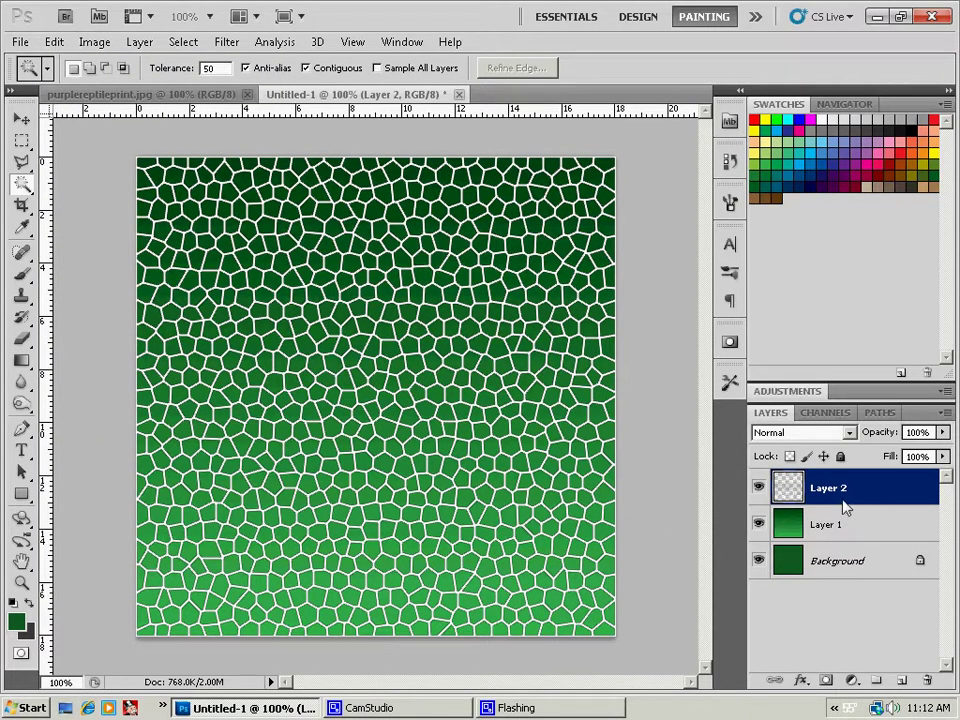
Select Layer 2's white cell lines and delete those areas from Layer 1's gradient.
left_click(448, 410)
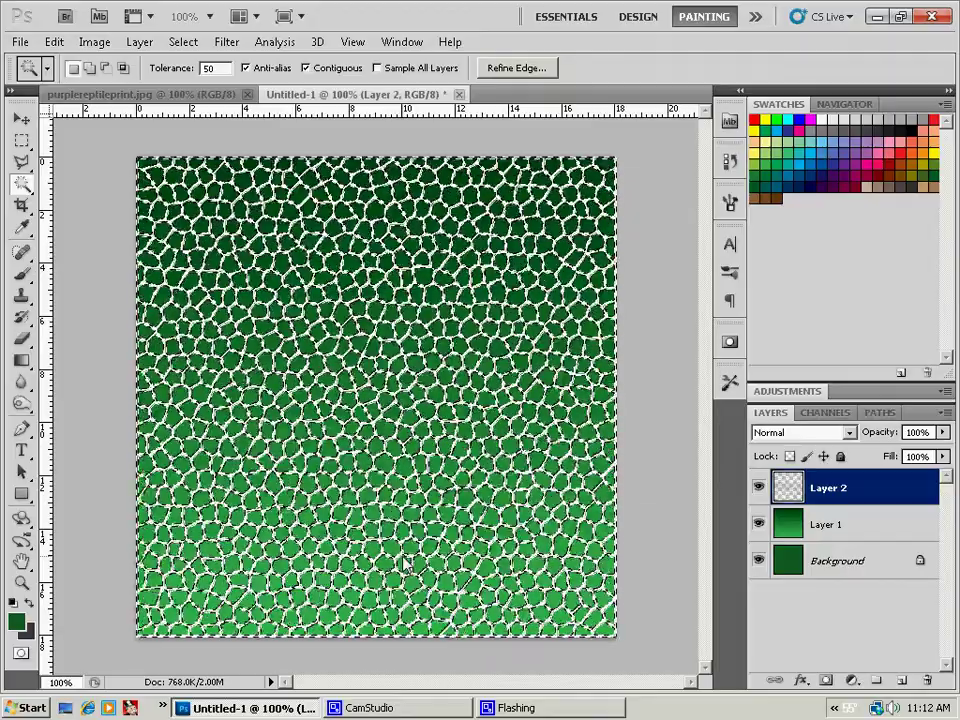
left_click(845, 530)
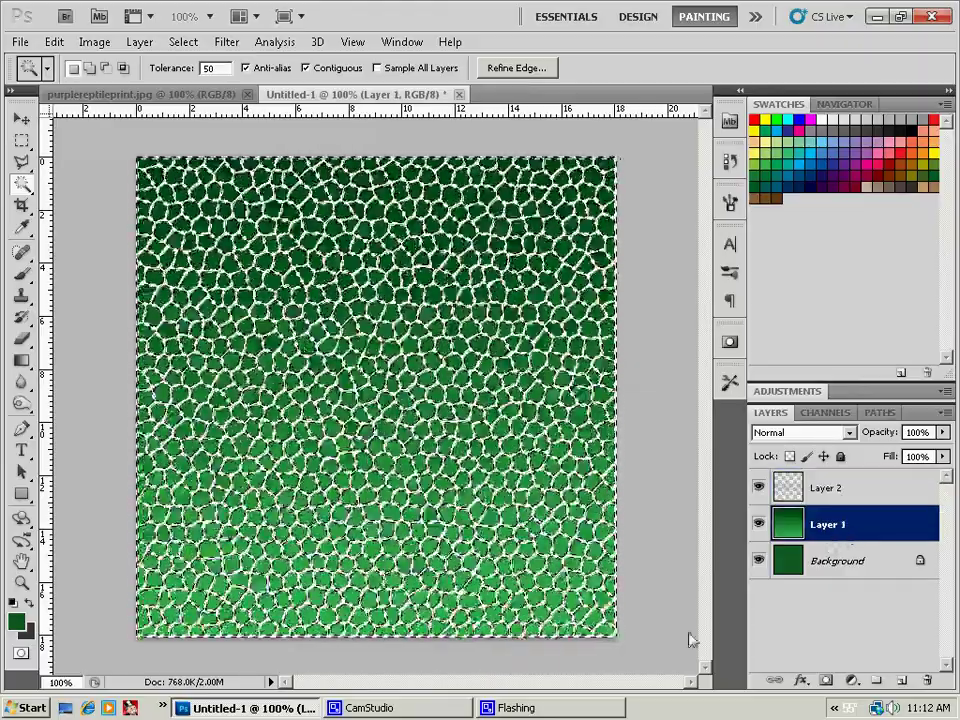
key("Delete")
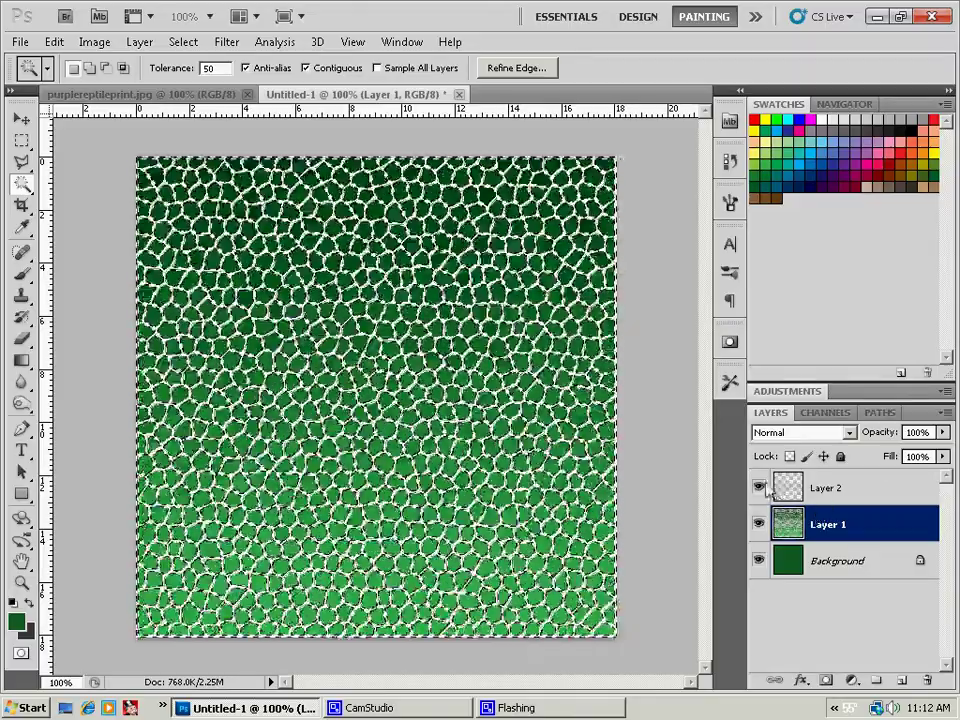
Deselect and delete Layer 2, leaving only the cut-out gradient on Layer 1.
left_click(841, 489)
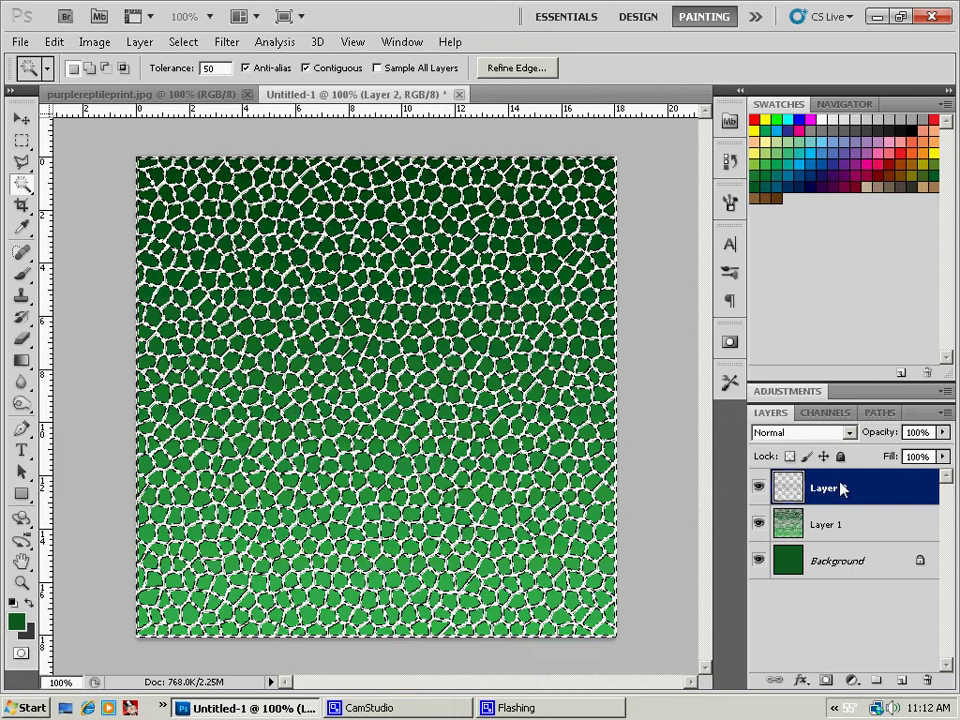
key("ctrl+d")
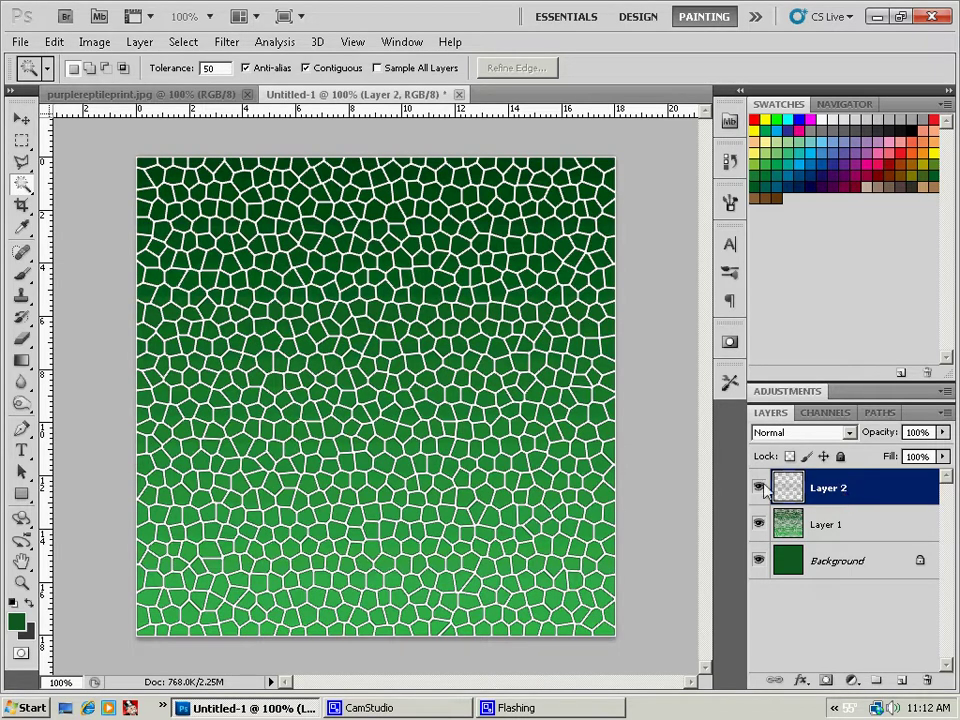
right_click(870, 493)
left_click(767, 203)
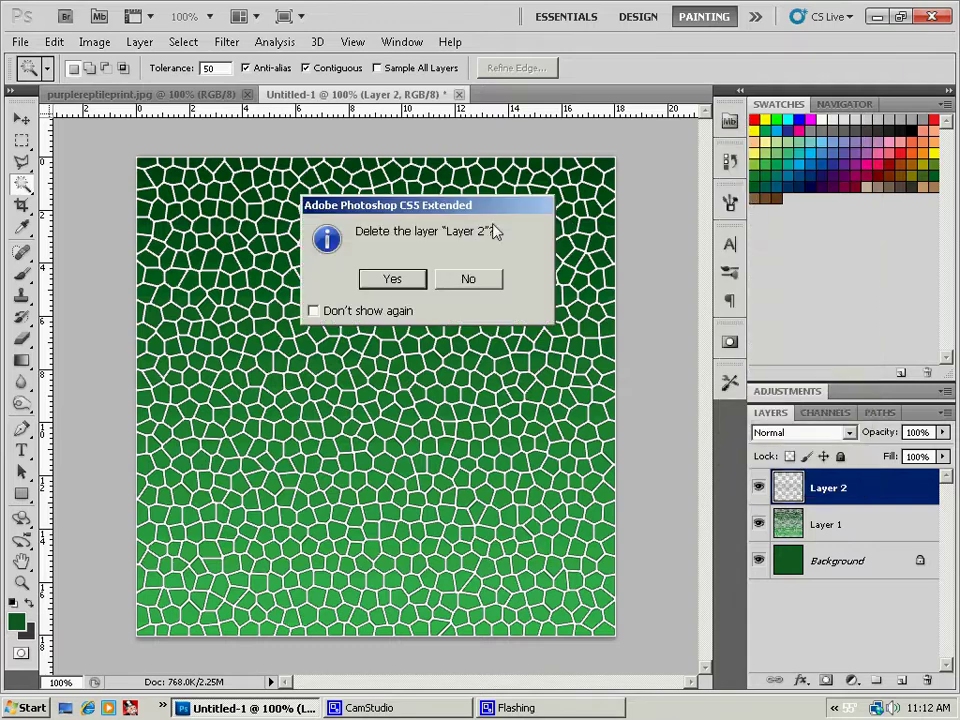
left_click(403, 284)
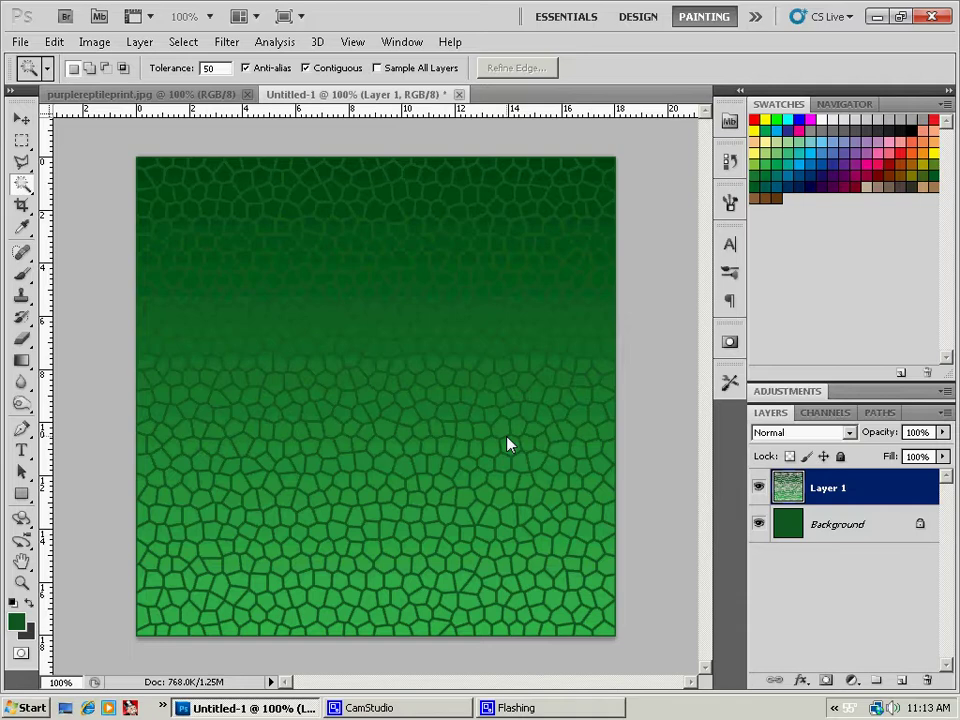
Go to Layer > Layer Style to reach the Inner Glow setting for Layer 1.
left_click(139, 42)
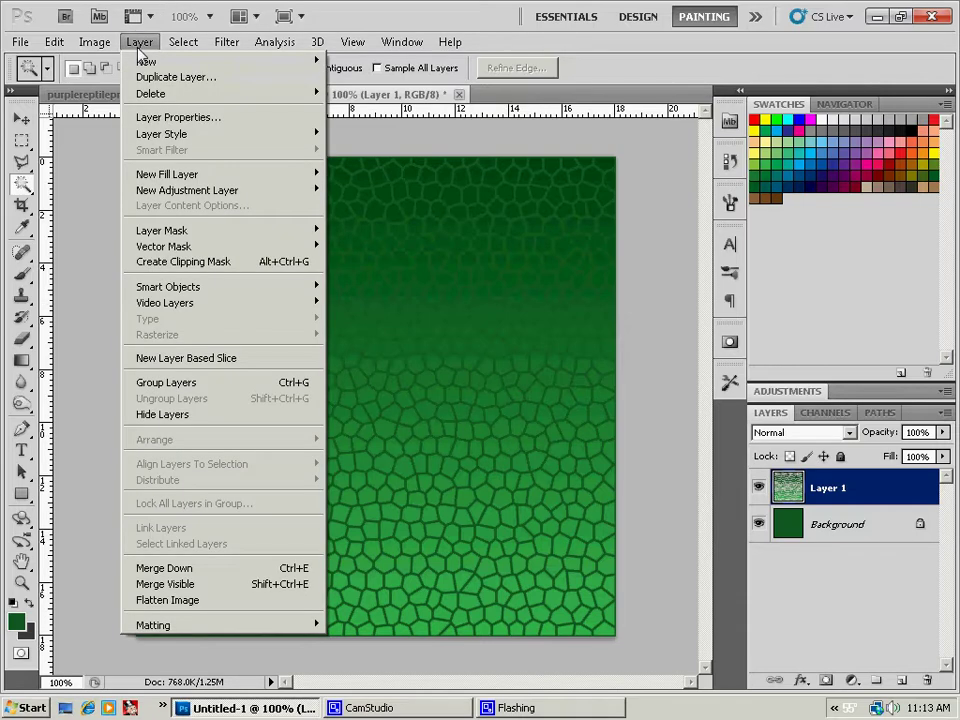
mouse_move(168, 134)
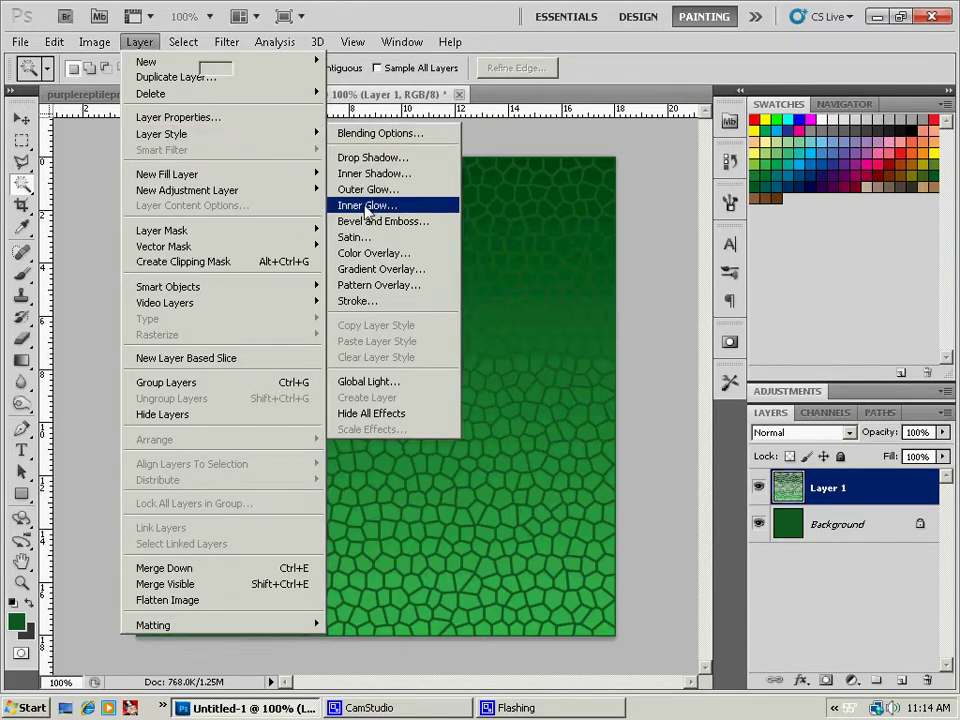
Give Layer 1 a near-black inner glow in Normal blend mode at about 52% opacity.
left_click(368, 206)
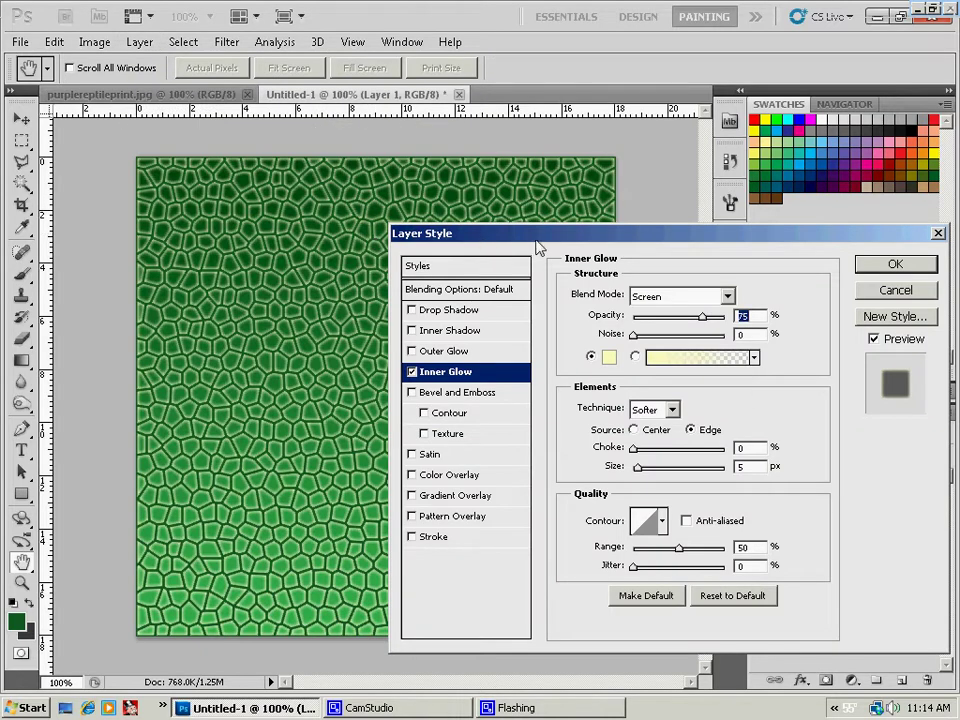
left_click_drag(540, 238, 503, 168)
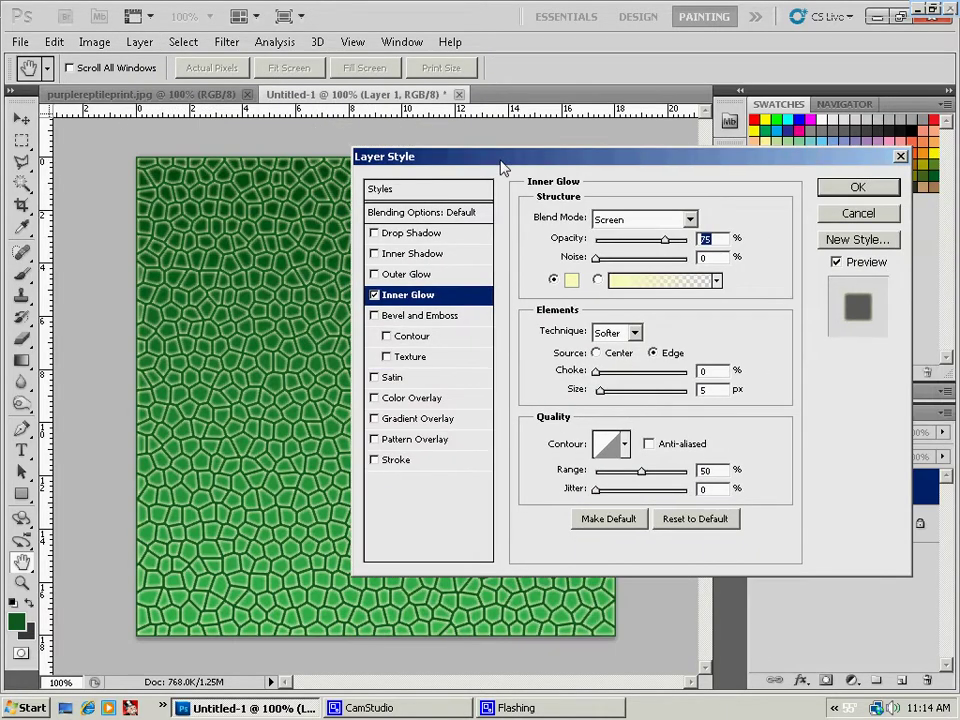
left_click(572, 281)
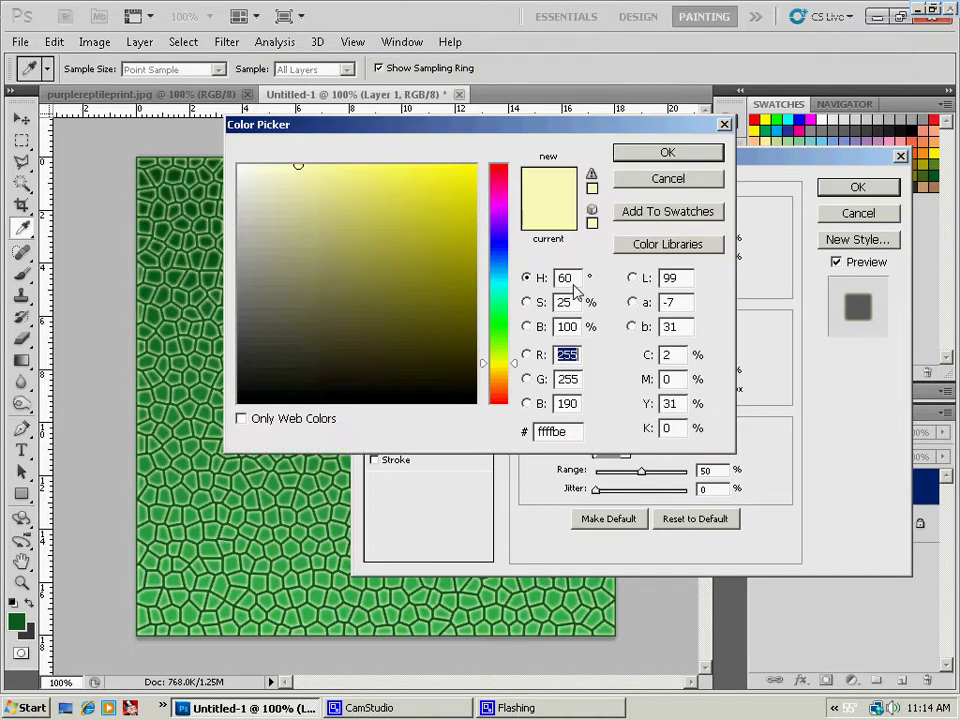
left_click(238, 402)
left_click(703, 153)
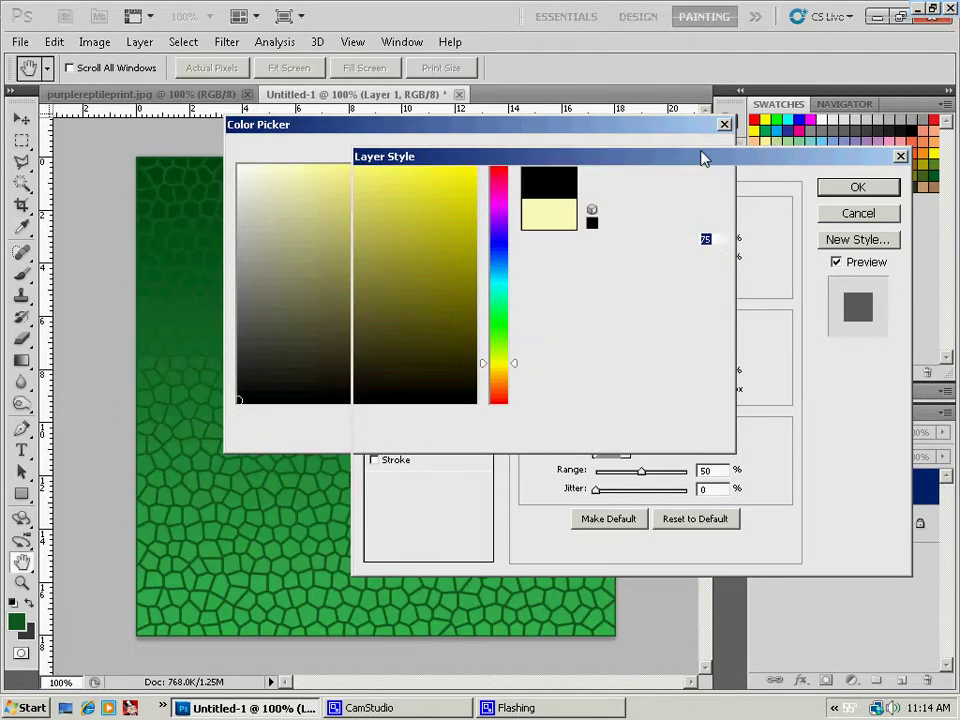
left_click(660, 219)
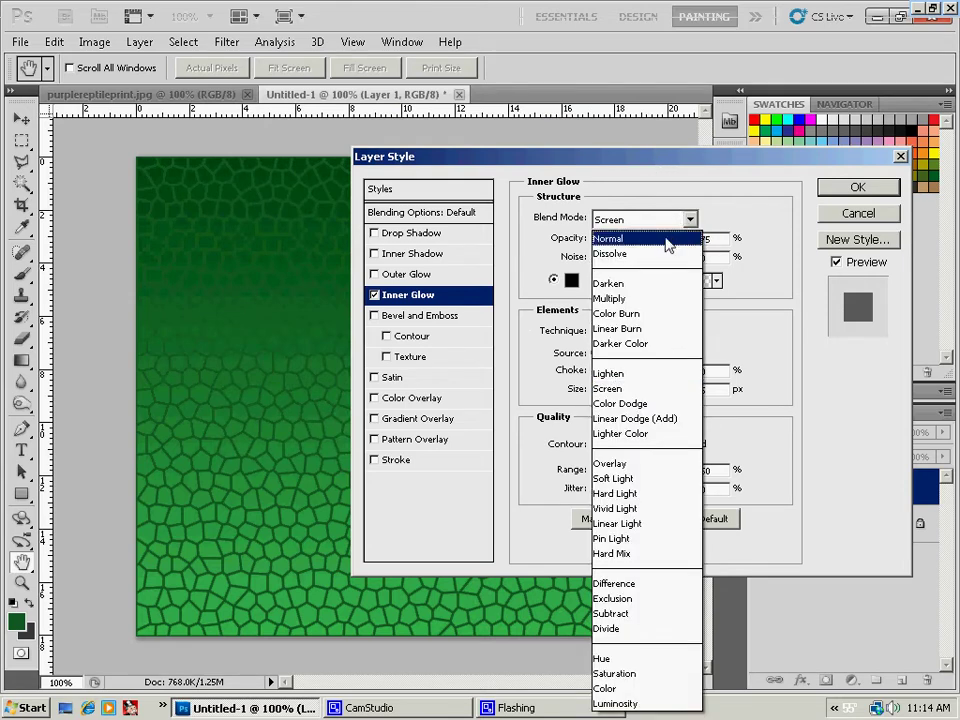
left_click(609, 242)
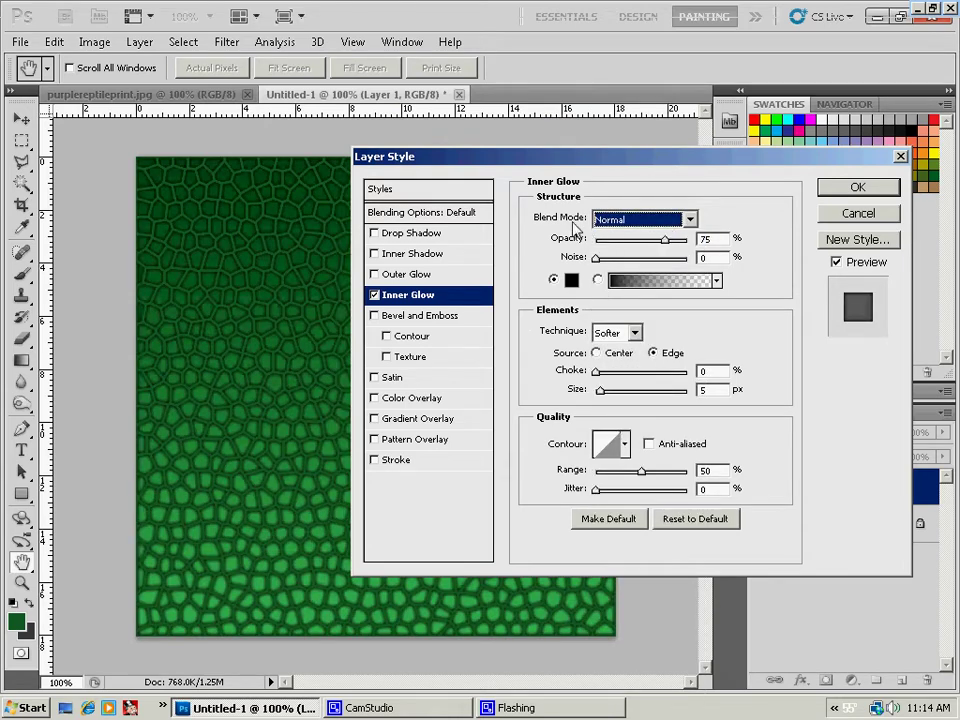
left_click_drag(665, 241, 647, 246)
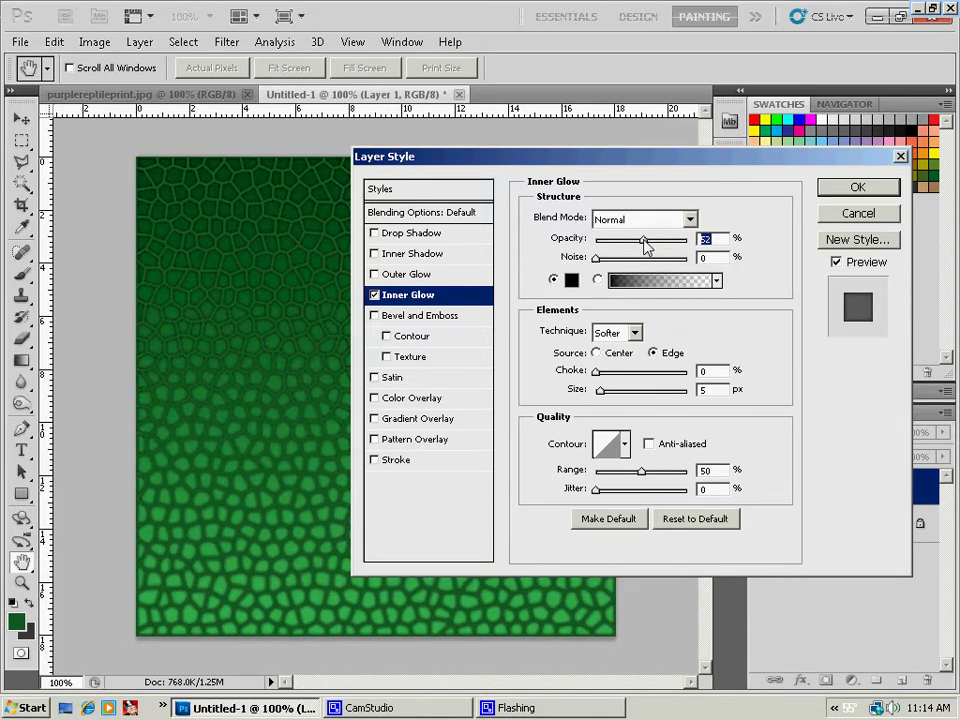
Turn on Inner Shadow with a near-white colour and Normal blend mode.
left_click(395, 257)
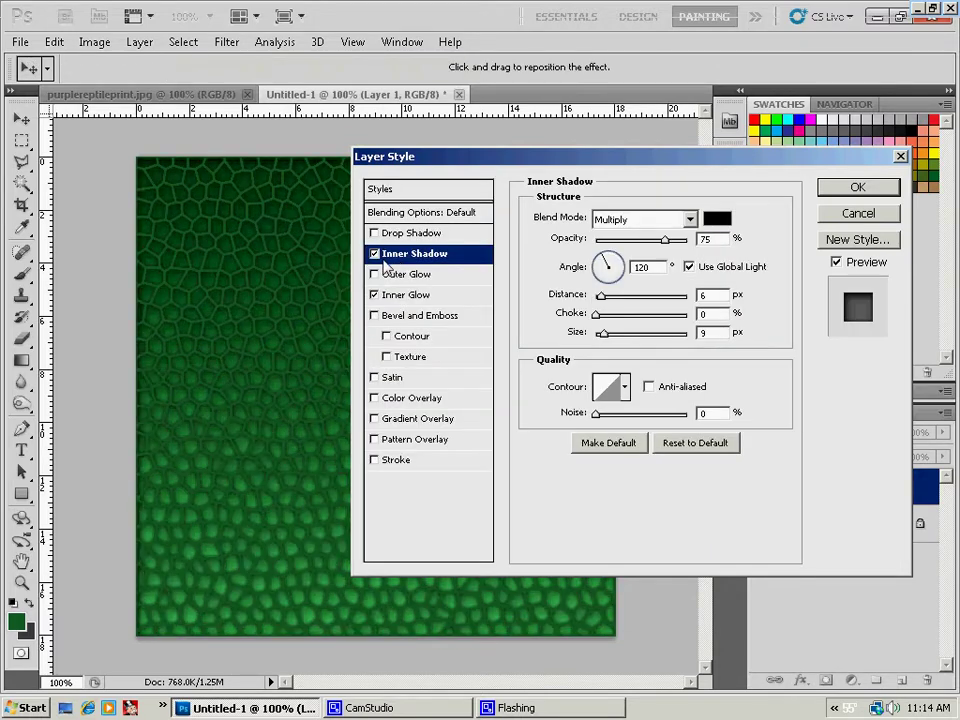
left_click(716, 218)
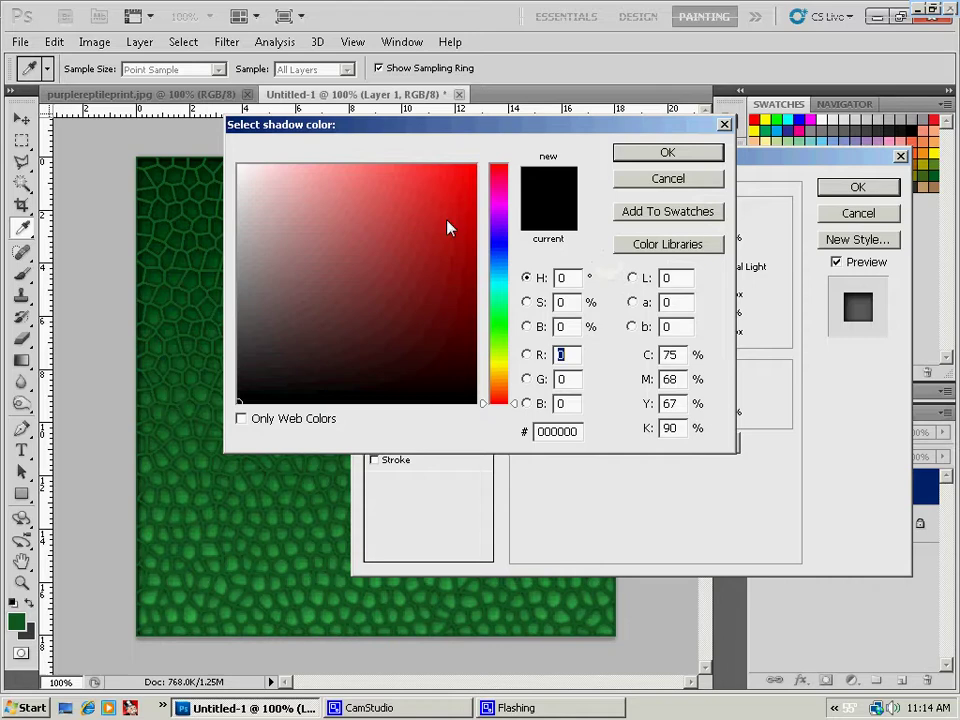
left_click(243, 168)
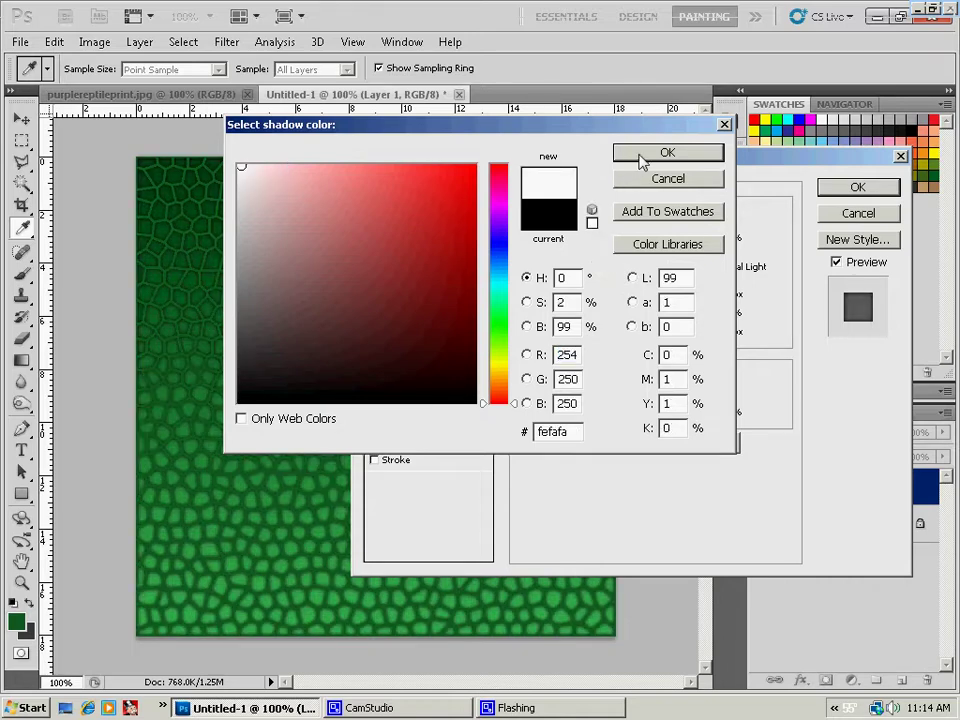
left_click(641, 162)
left_click(678, 222)
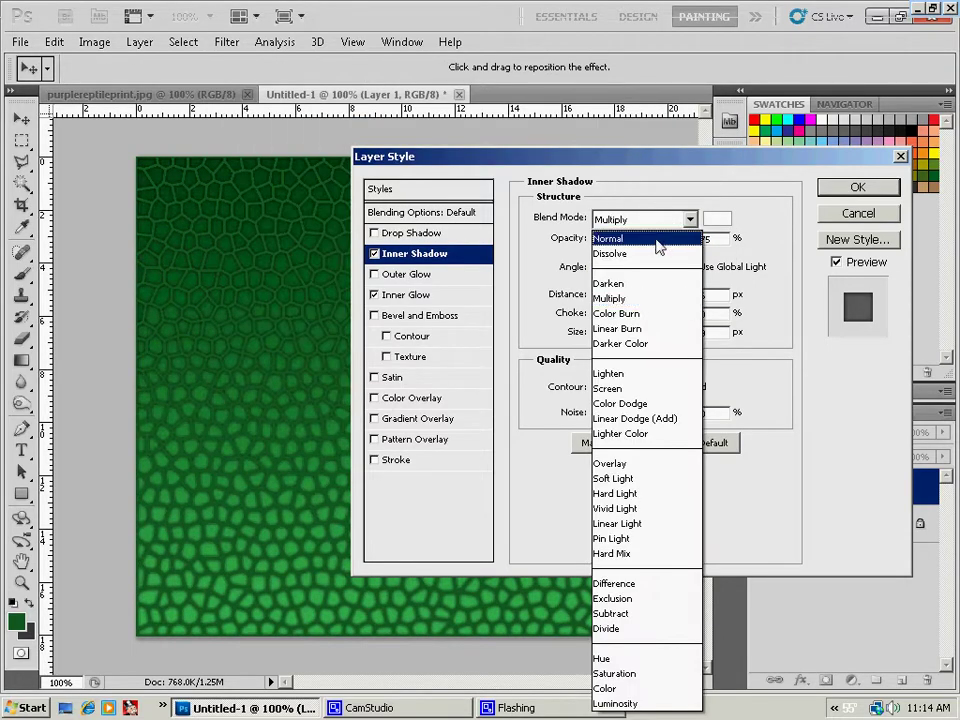
left_click(658, 240)
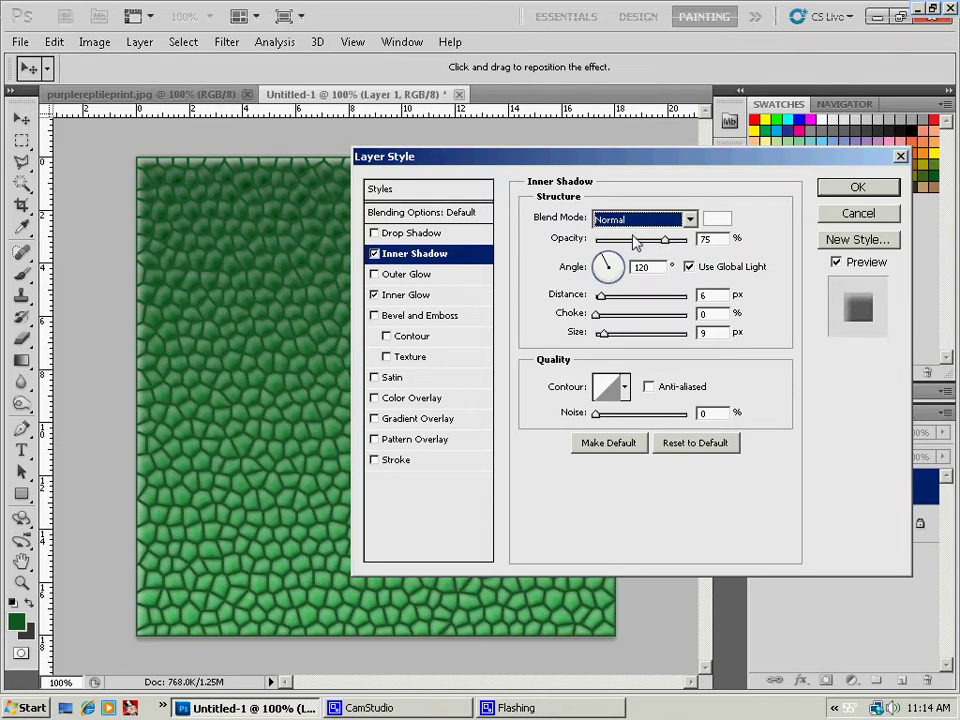
left_click_drag(548, 166, 707, 135)
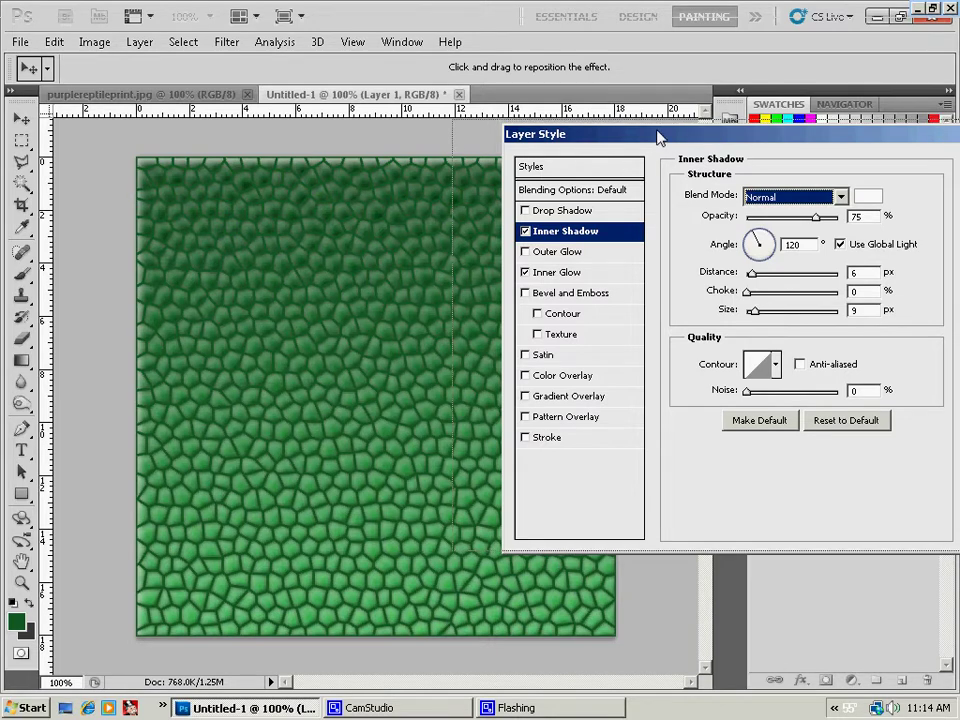
left_click_drag(707, 140, 634, 132)
Set the inner shadow angle to 85°, distance to 4 px and size to 7 px.
left_click(689, 231)
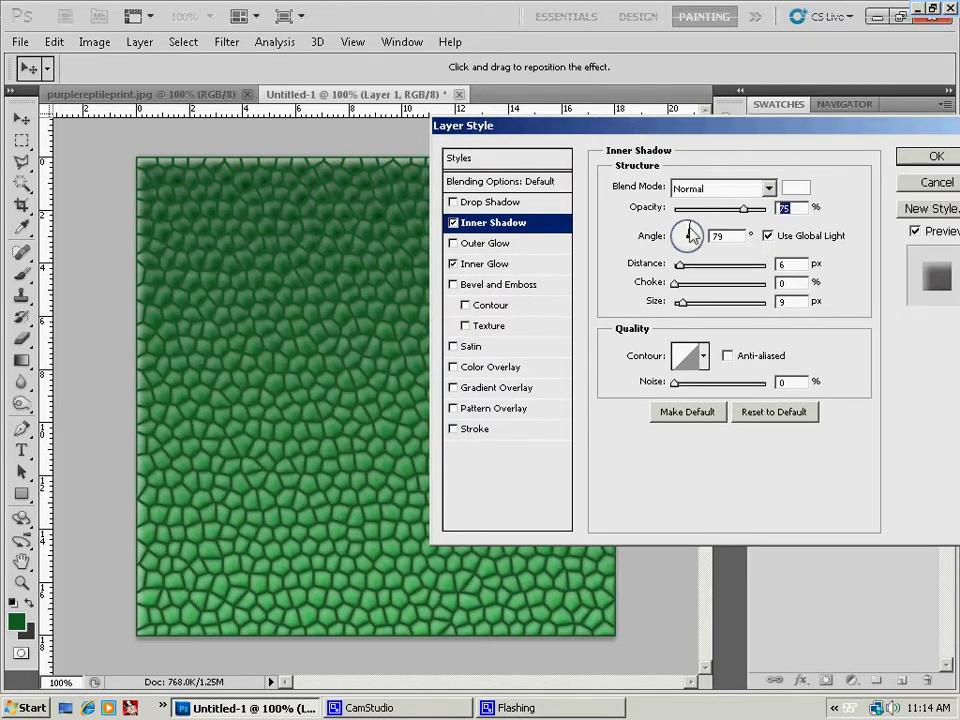
left_click(688, 230)
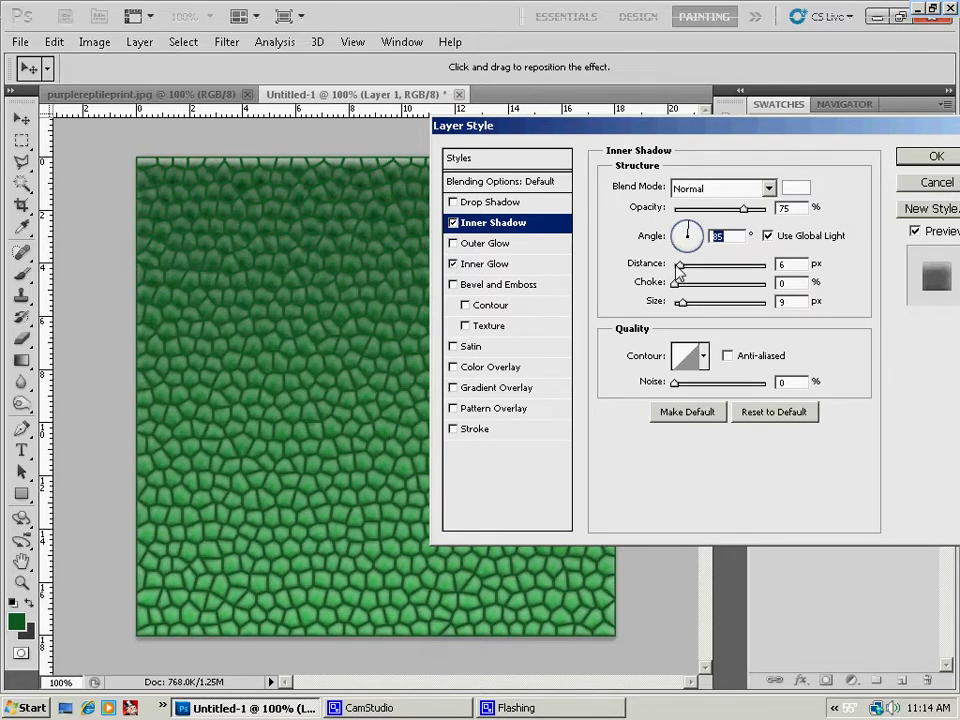
left_click(783, 263)
type("5")
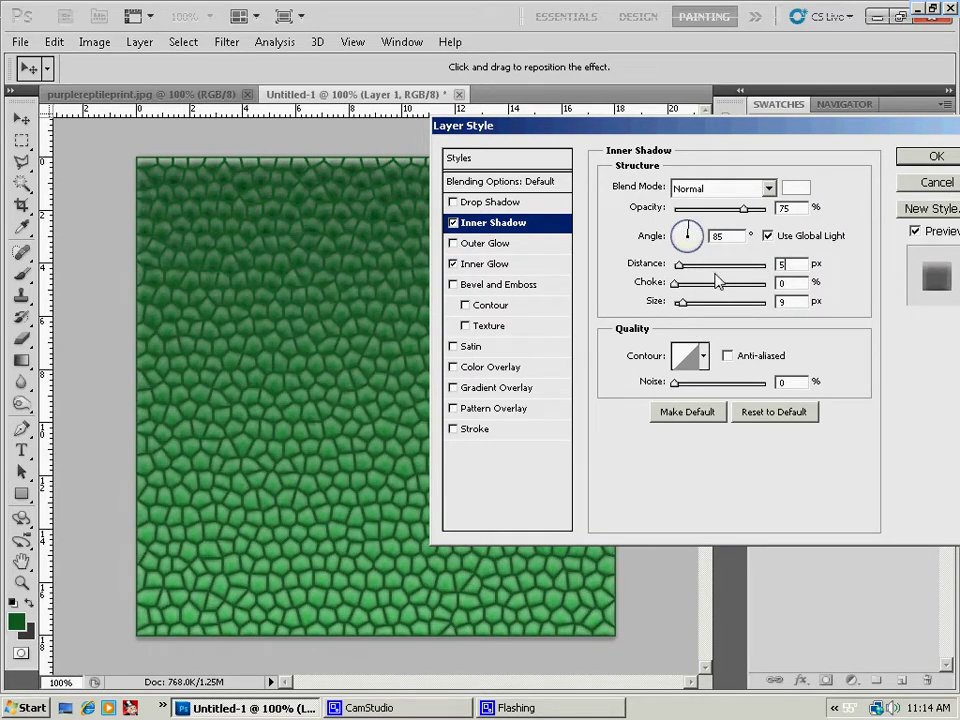
key("Return")
type("4")
key("Tab")
key("Tab")
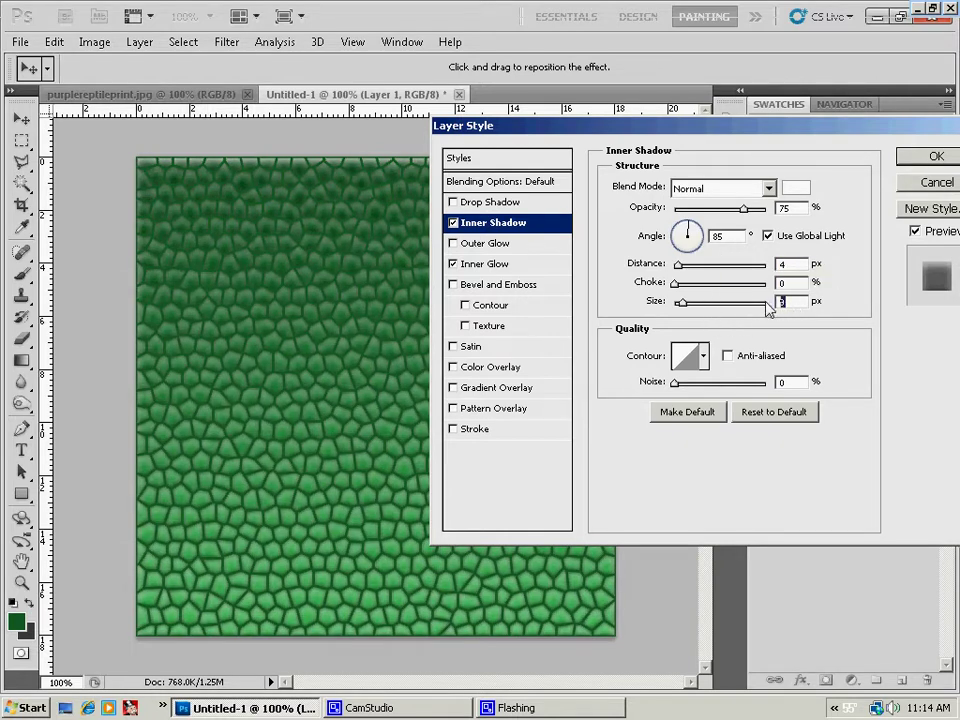
type("7")
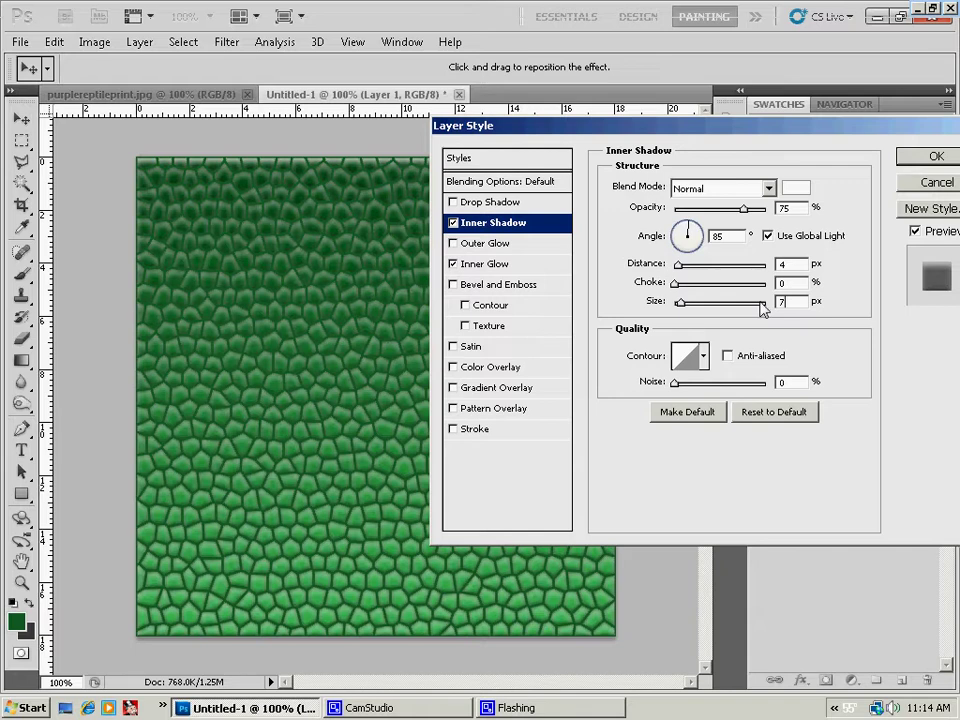
Apply a rounded contour preset to the inner shadow and confirm the layer style.
left_click(703, 355)
left_click(660, 428)
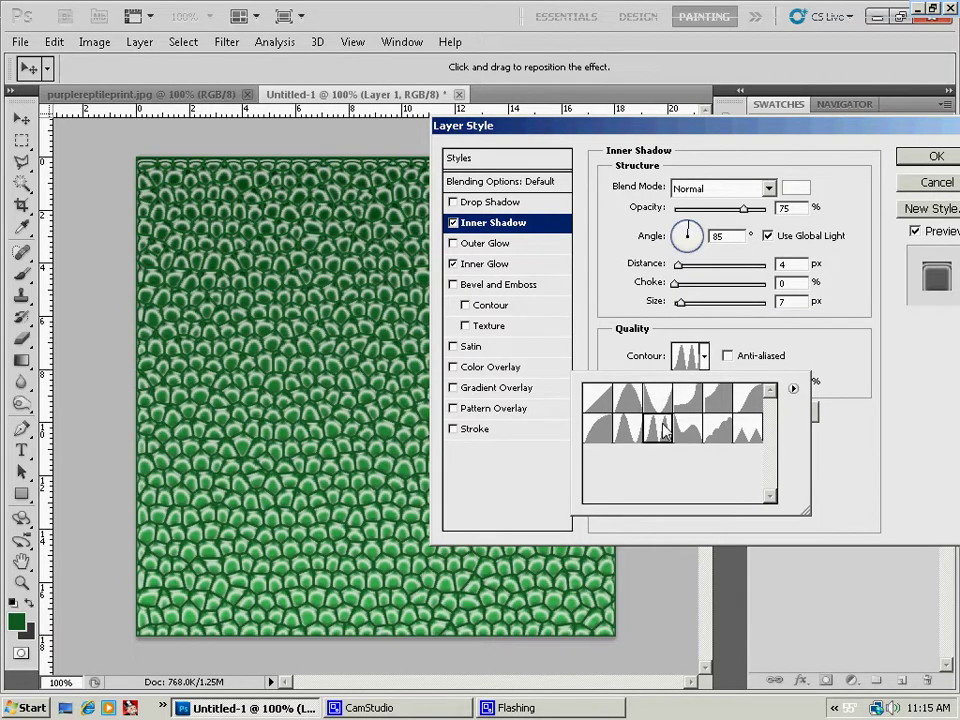
left_click(621, 428)
left_click(611, 427)
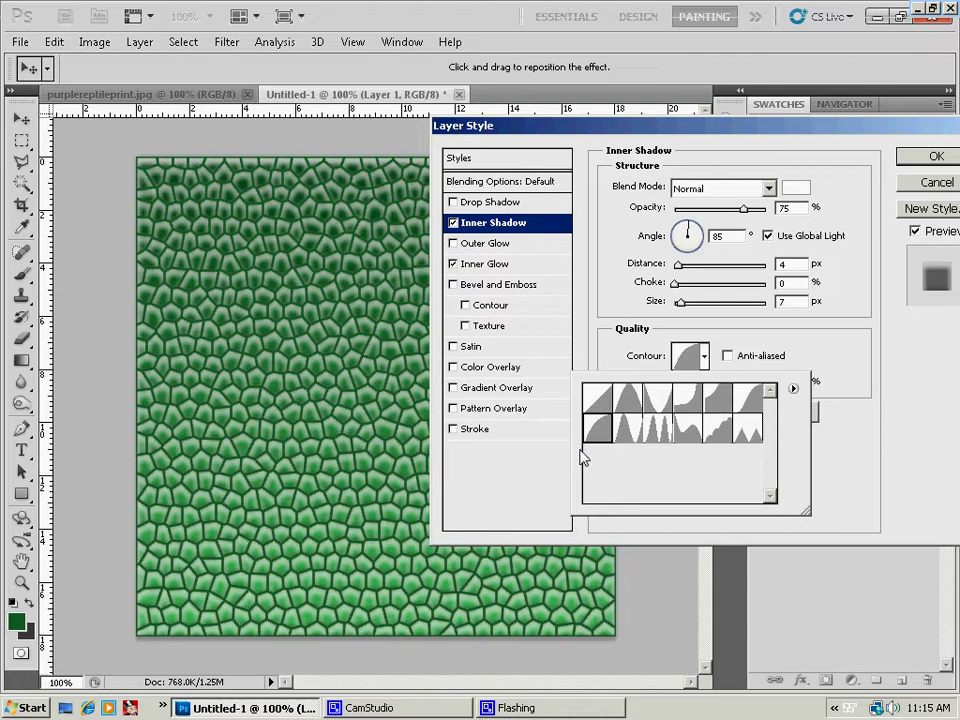
left_click(936, 156)
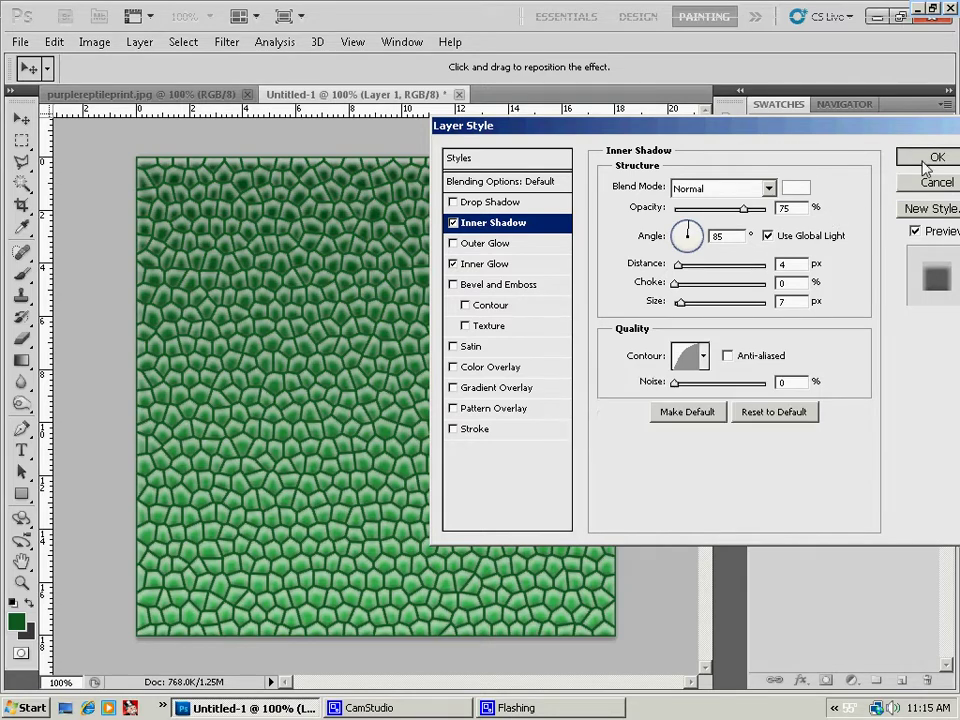
left_click(936, 156)
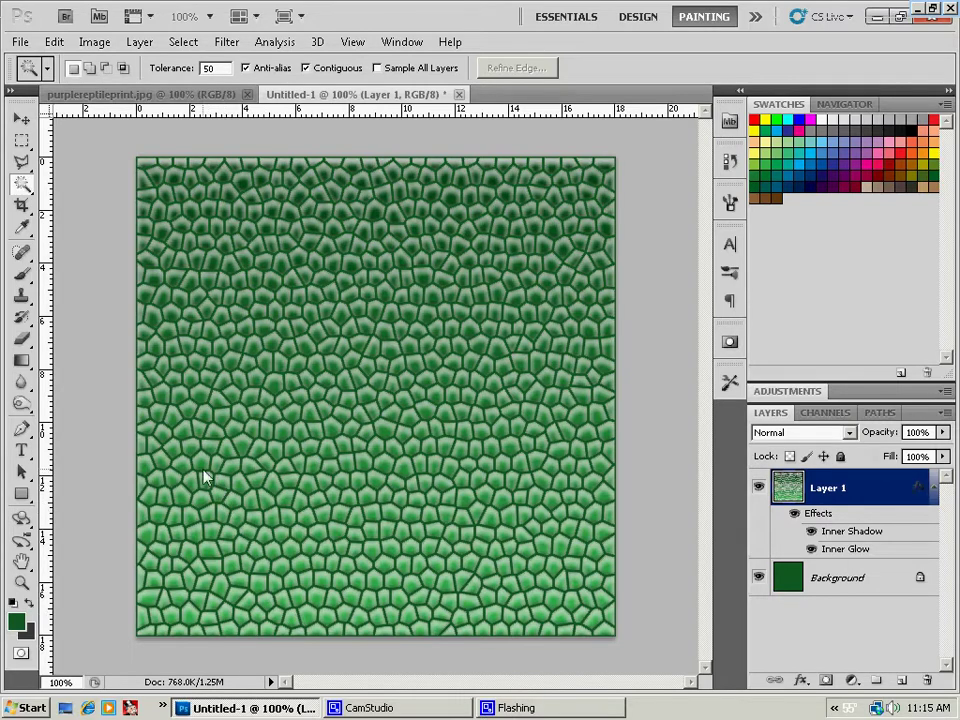
Add Bevel and Emboss to Layer 1 through Layer > Layer Style.
left_click(139, 42)
mouse_move(185, 44)
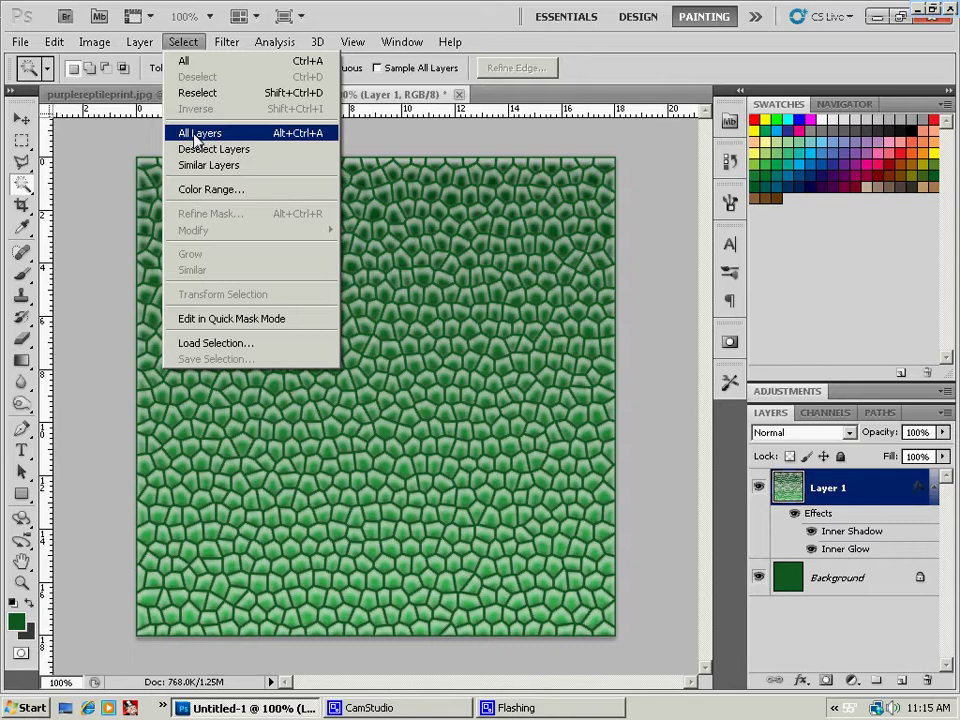
mouse_move(143, 47)
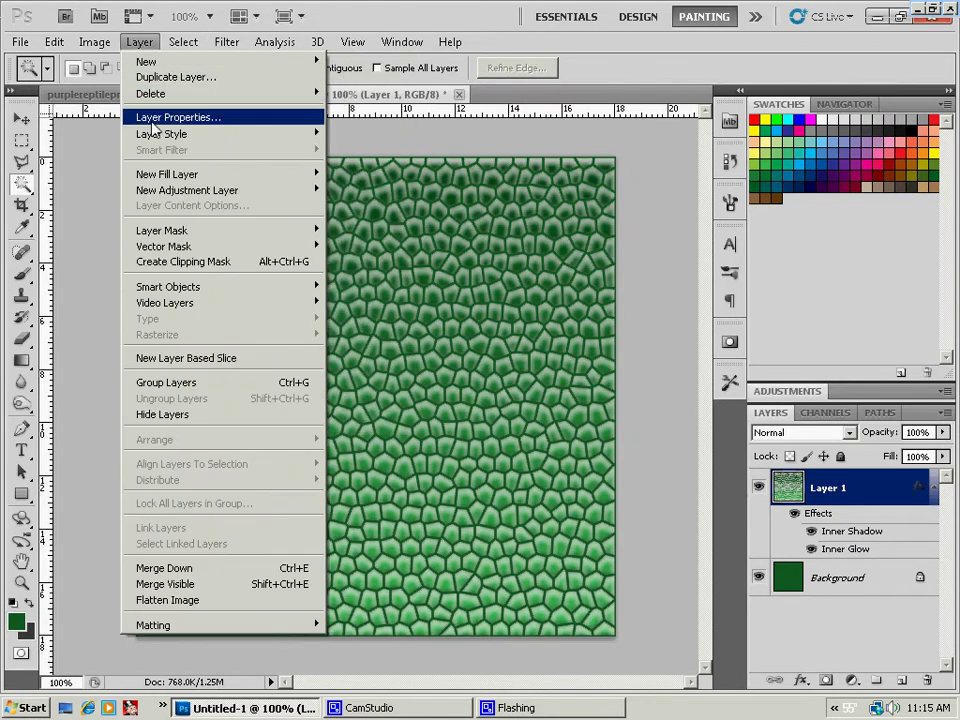
mouse_move(170, 134)
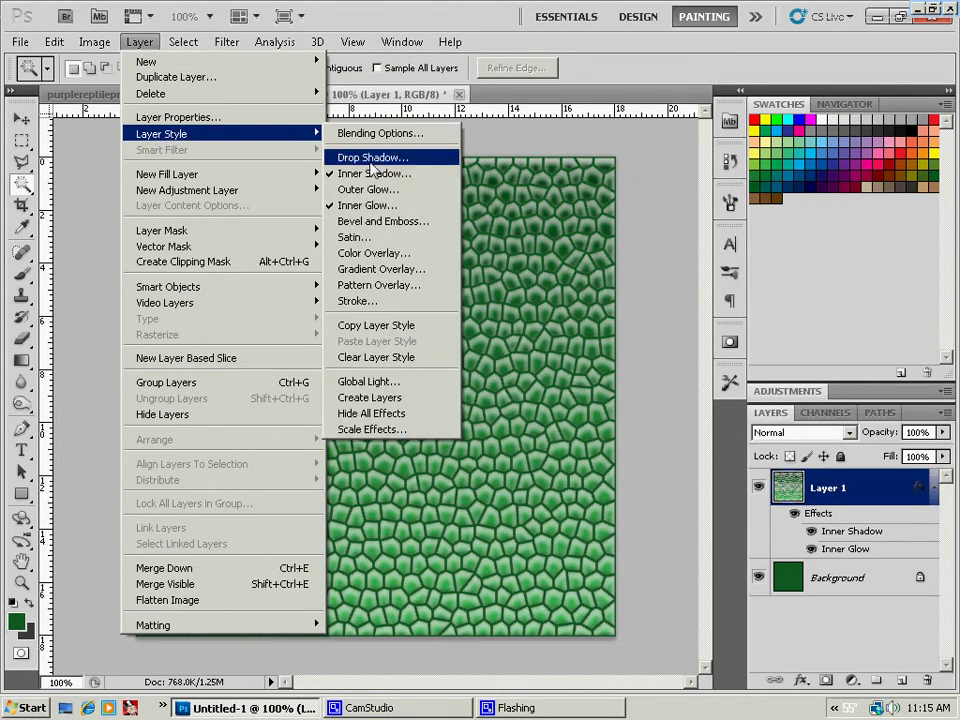
left_click(390, 220)
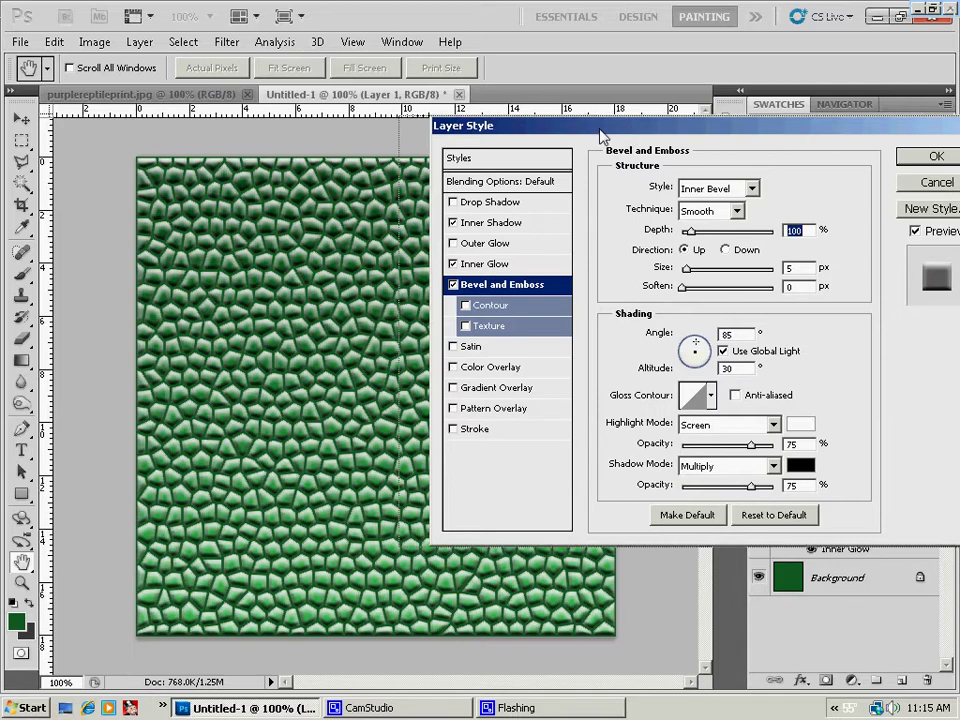
Keep an Inner Bevel with Up direction, lowering depth to 52% and adjusting size.
left_click_drag(629, 138, 607, 143)
left_click(729, 193)
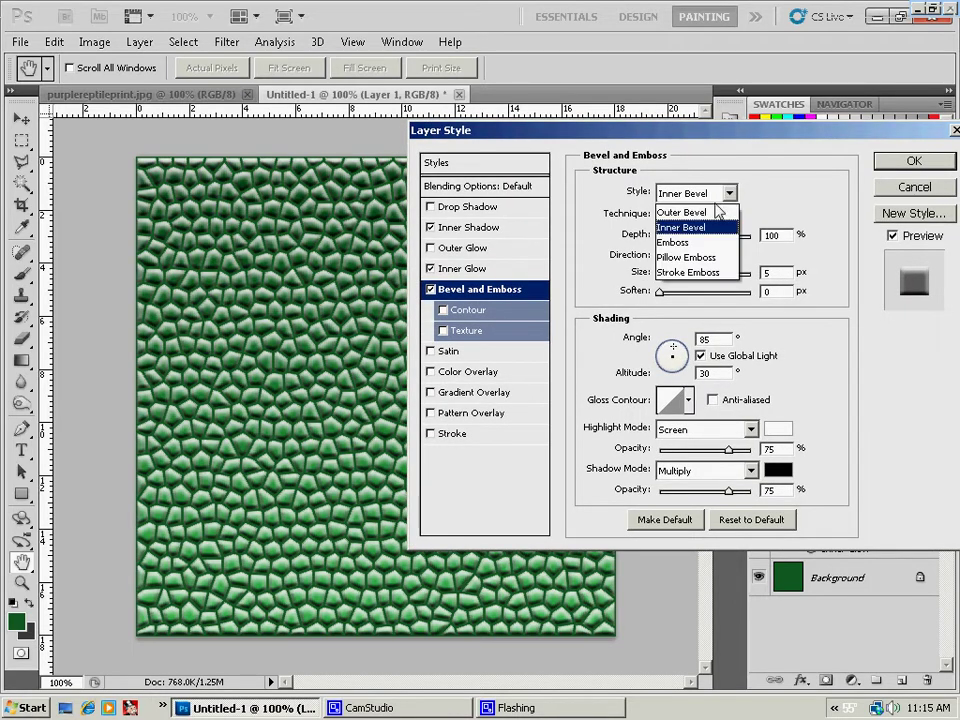
left_click(690, 228)
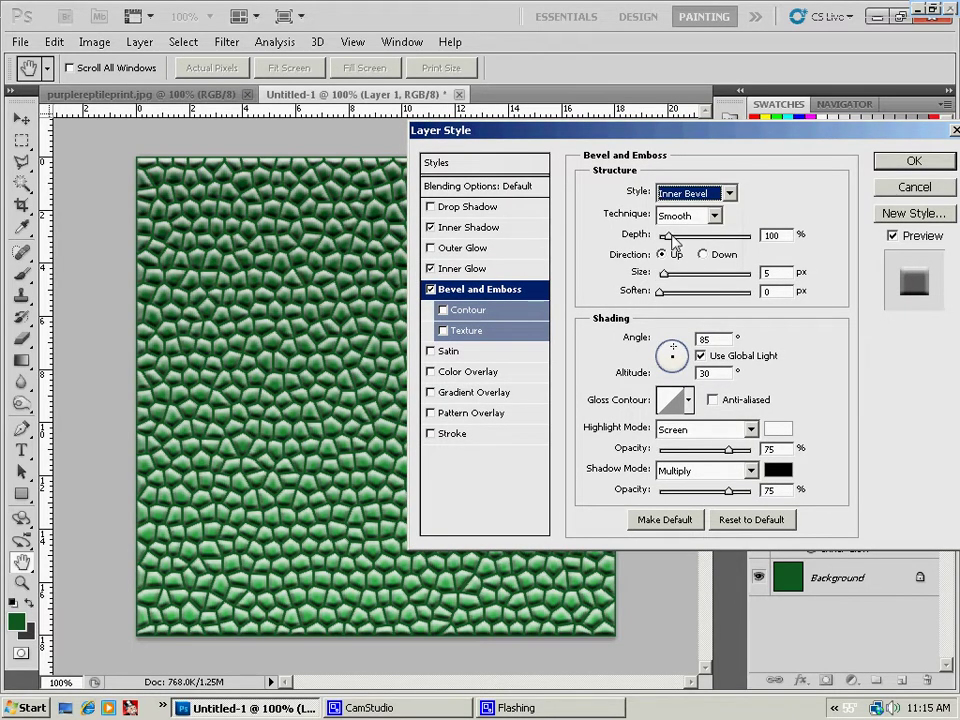
left_click_drag(672, 238, 664, 240)
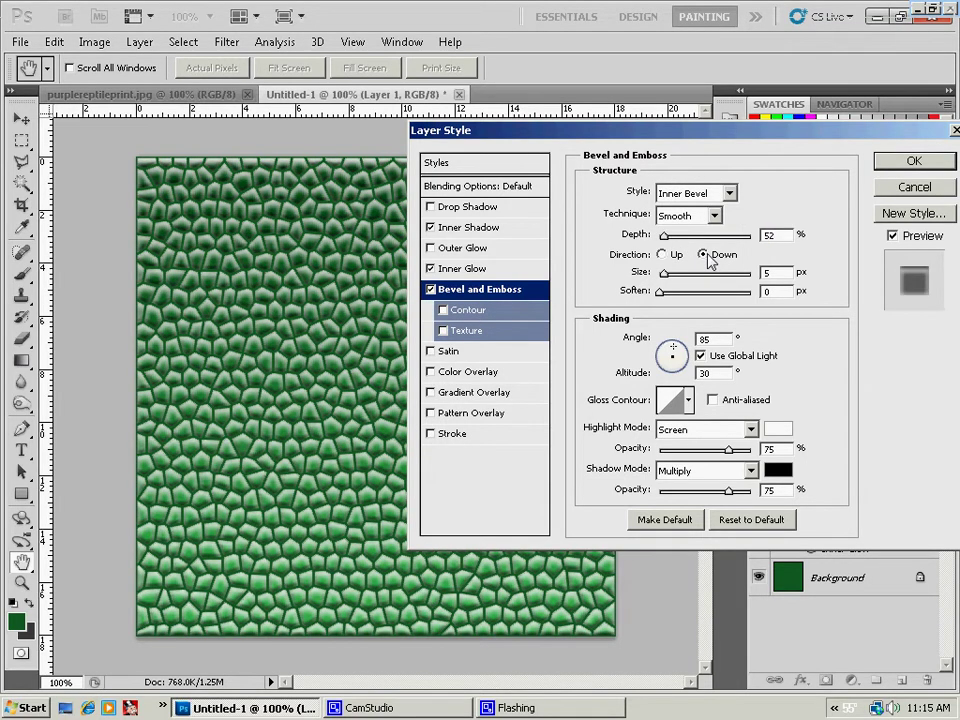
left_click(705, 255)
left_click(664, 255)
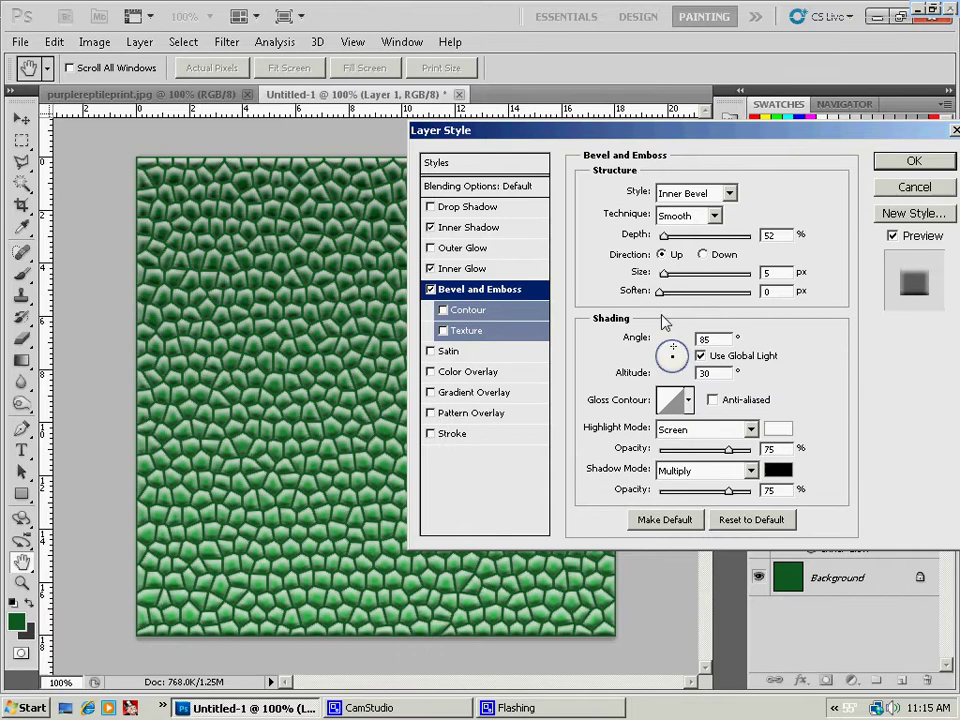
mouse_move(662, 272)
left_mouse_down()
mouse_move(673, 272)
mouse_move(667, 281)
left_mouse_up()
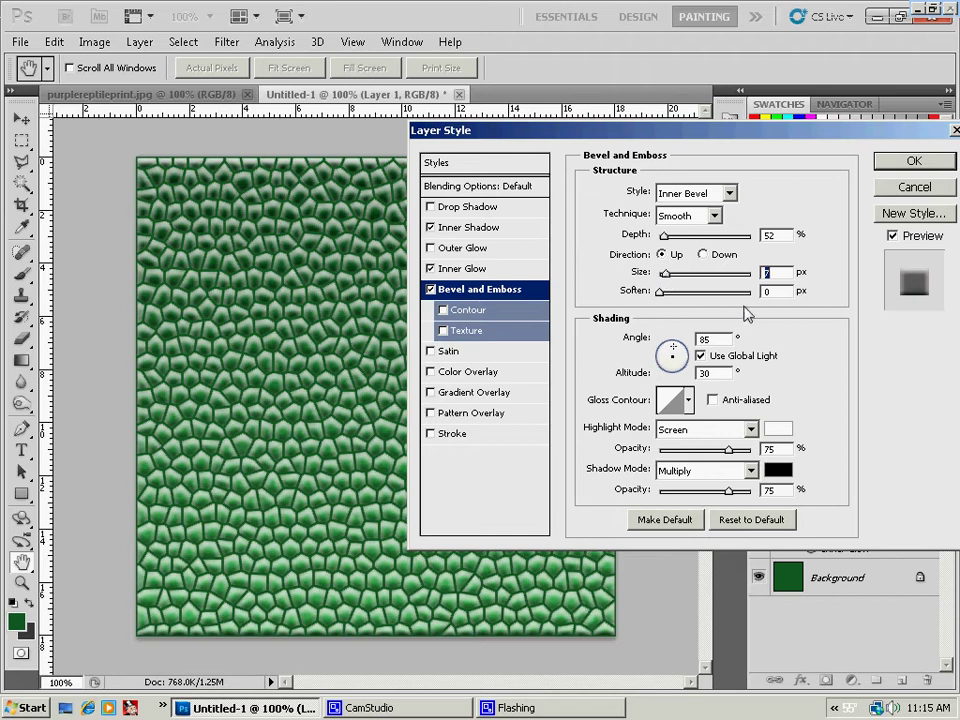
Set the bevel soften to 4 px and the light angle to about 60°.
left_click(772, 291)
type("2")
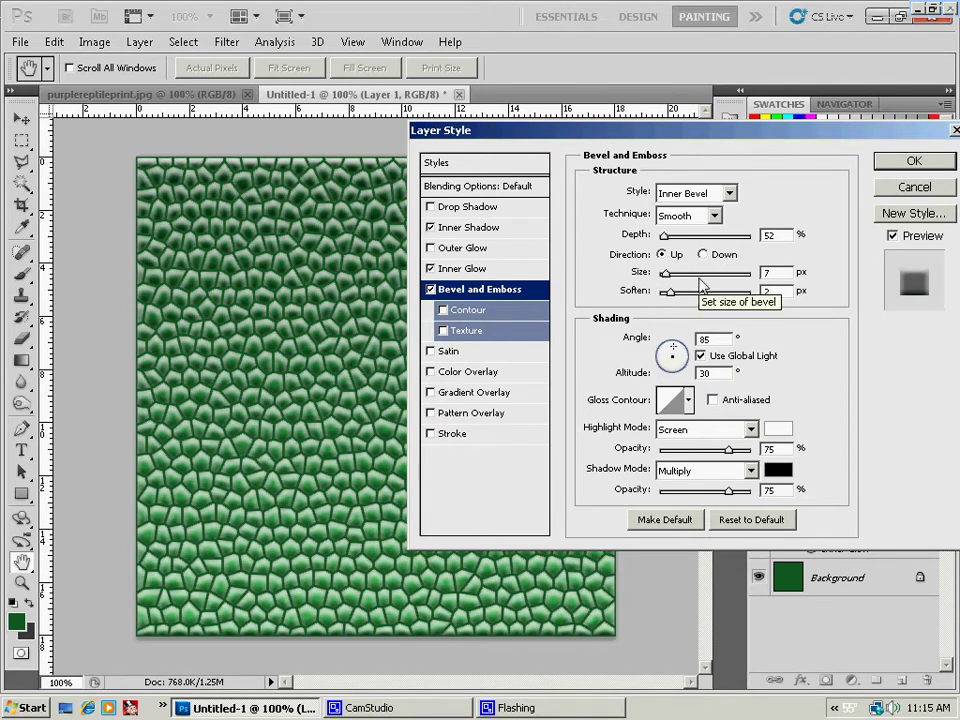
key("Return")
type("4")
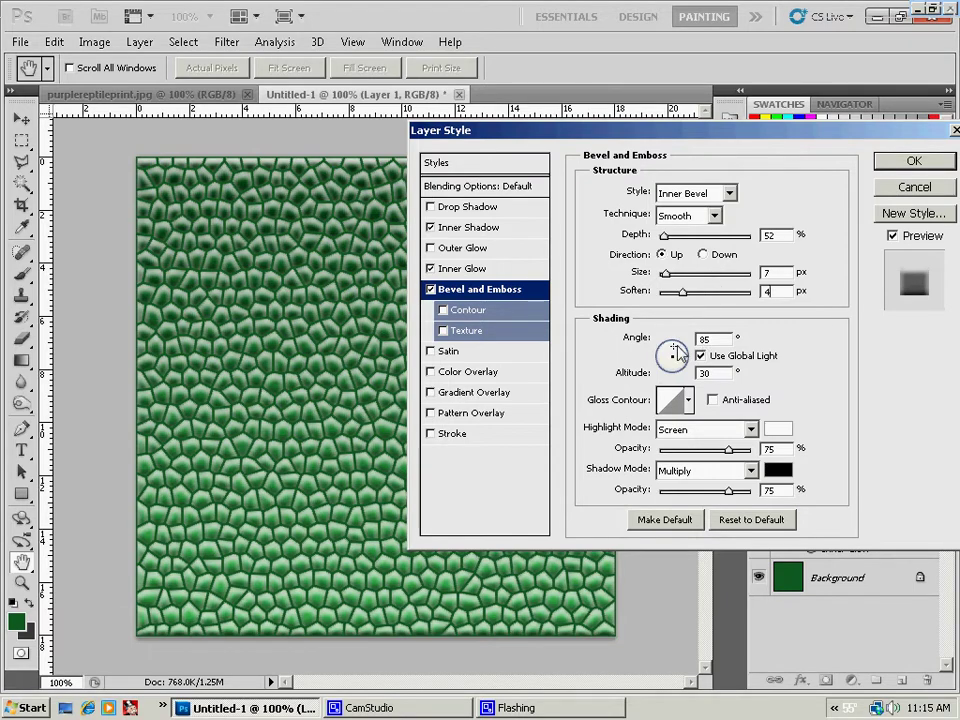
mouse_move(669, 349)
left_mouse_down()
mouse_move(668, 366)
mouse_move(671, 351)
left_mouse_up()
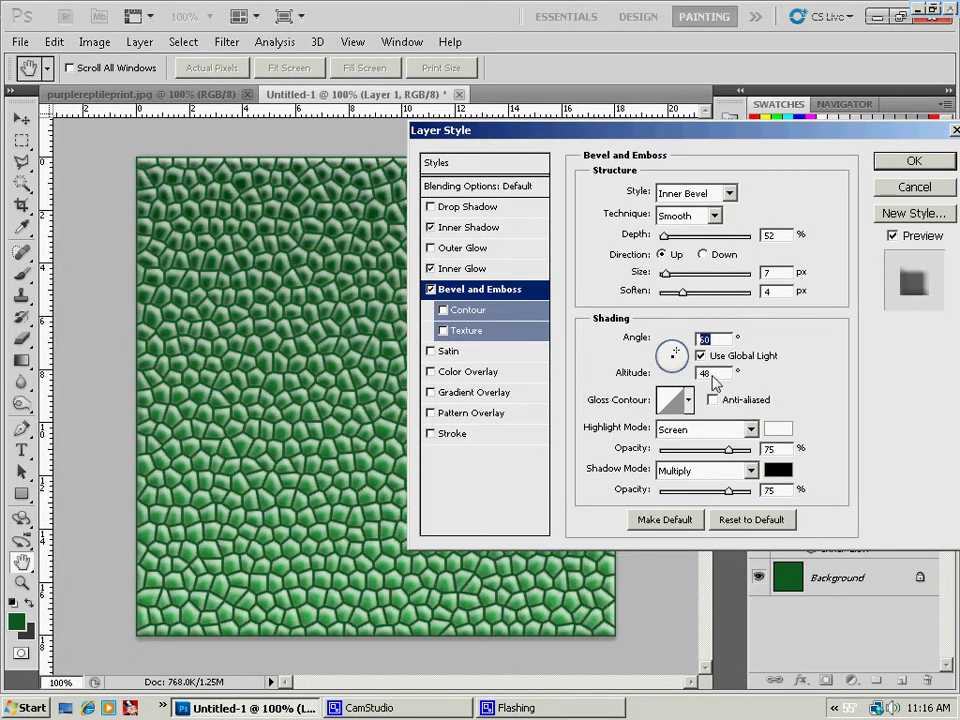
Set the bevel altitude to 48° and choose a new gloss contour.
double_click(704, 372)
left_click(687, 401)
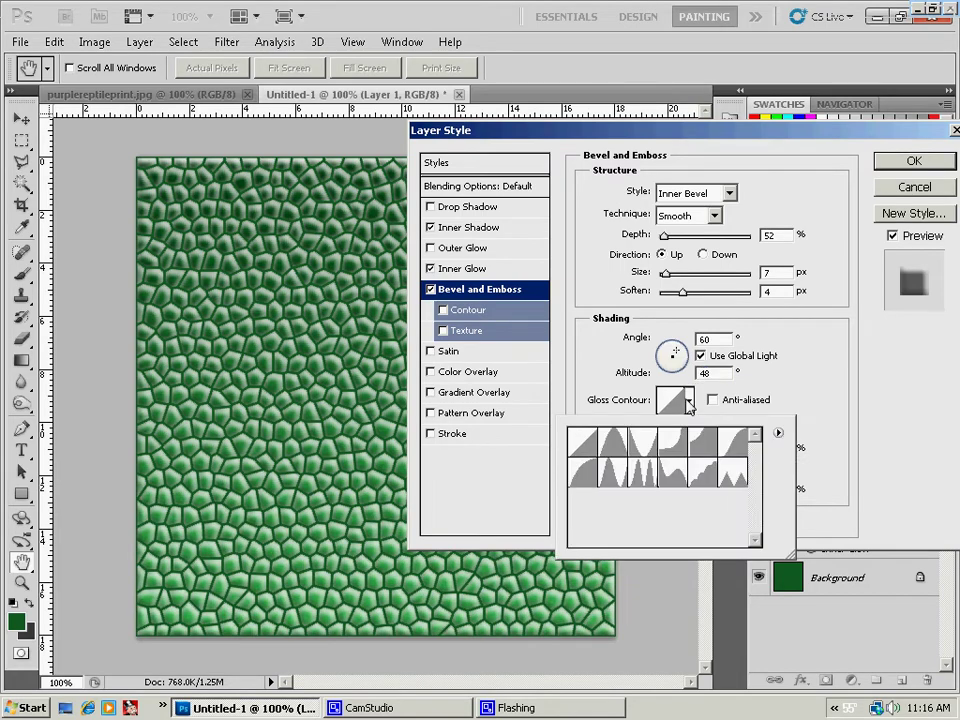
left_click(650, 479)
left_click(684, 479)
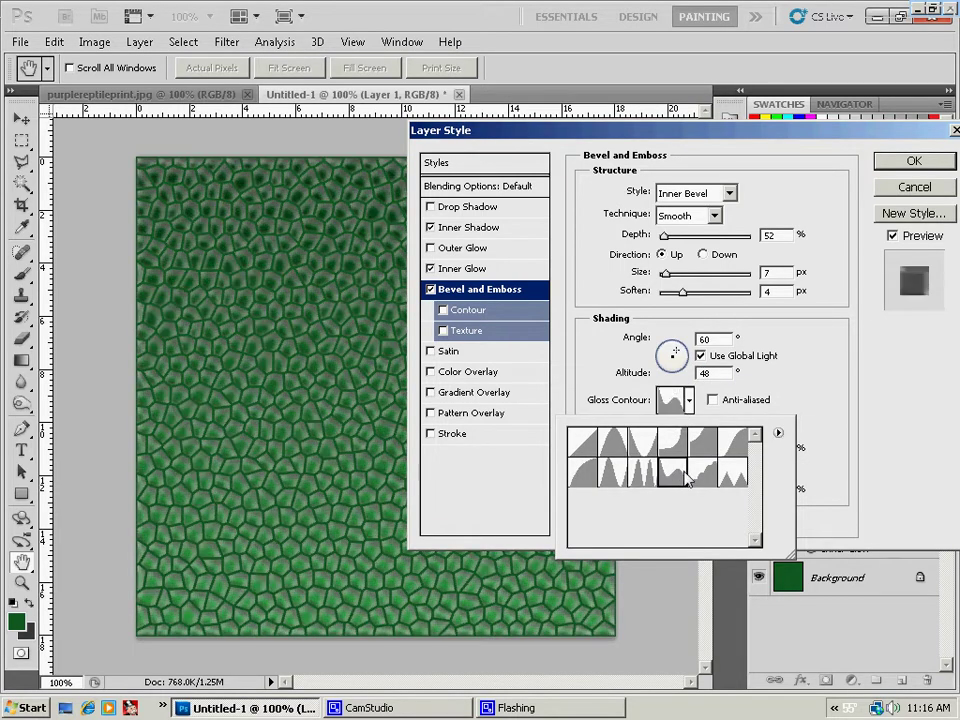
left_click(706, 474)
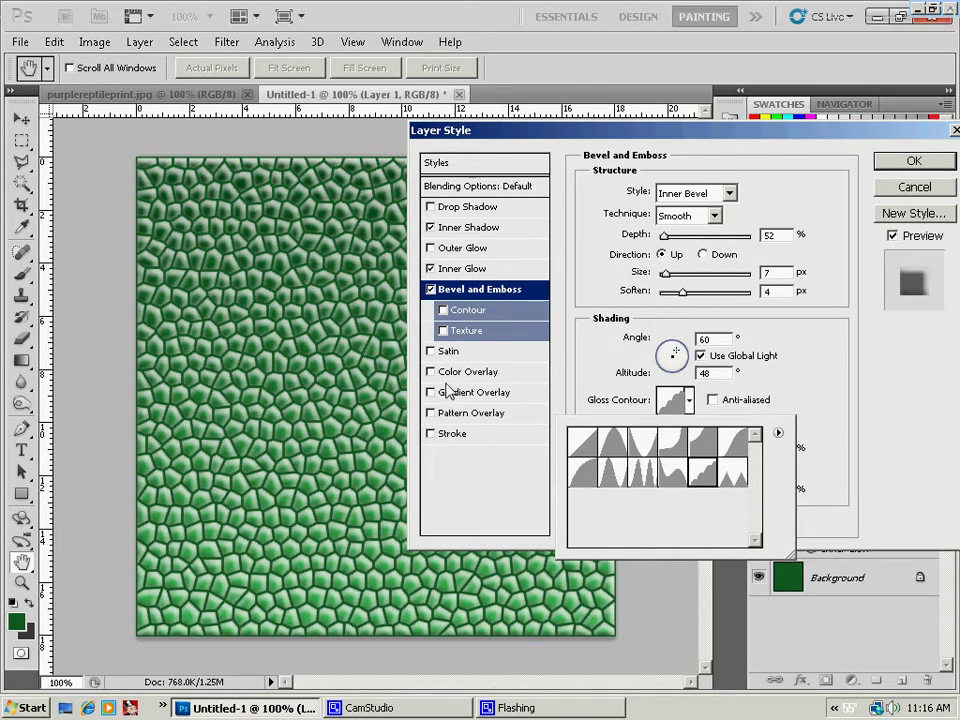
left_click(820, 400)
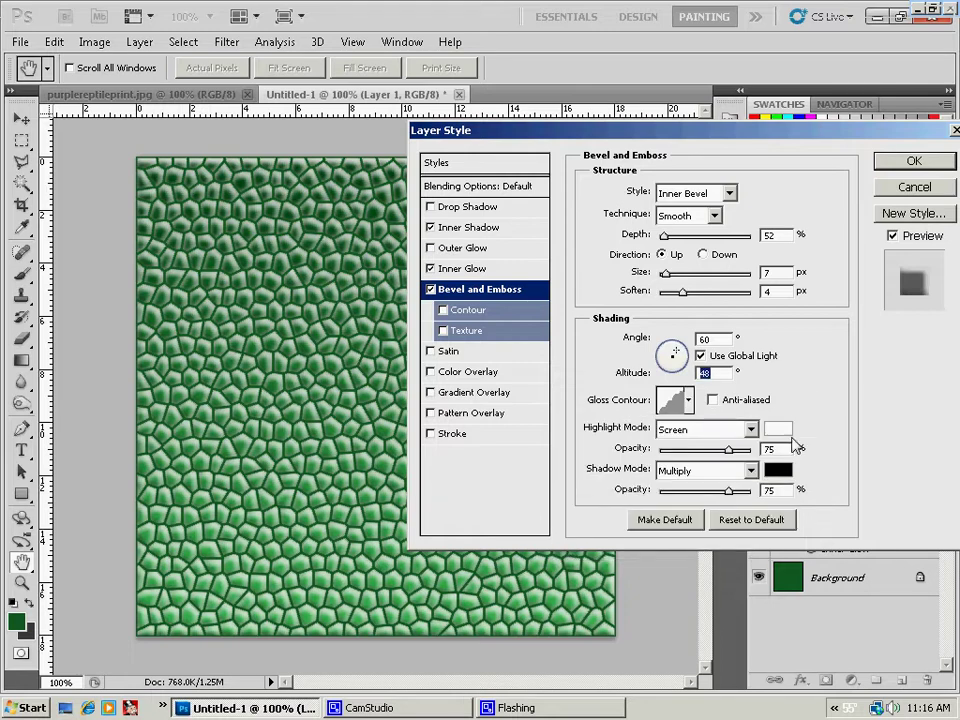
Turn on Contour and Texture and lower the contour range to about 26%.
left_click(443, 310)
left_click(443, 331)
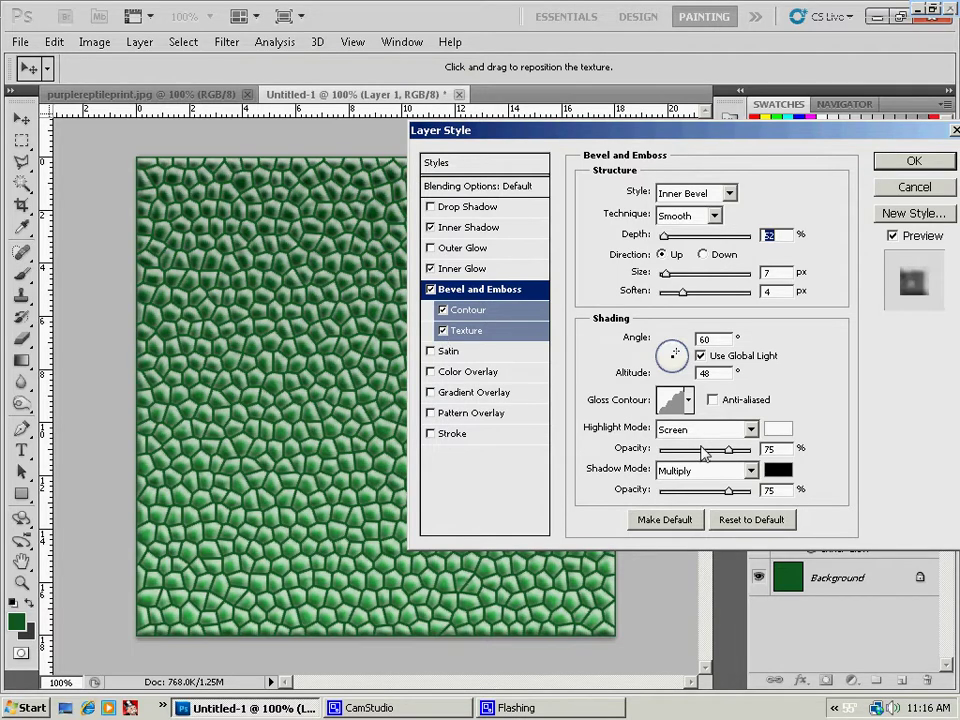
left_click(516, 316)
left_click_drag(678, 224, 658, 229)
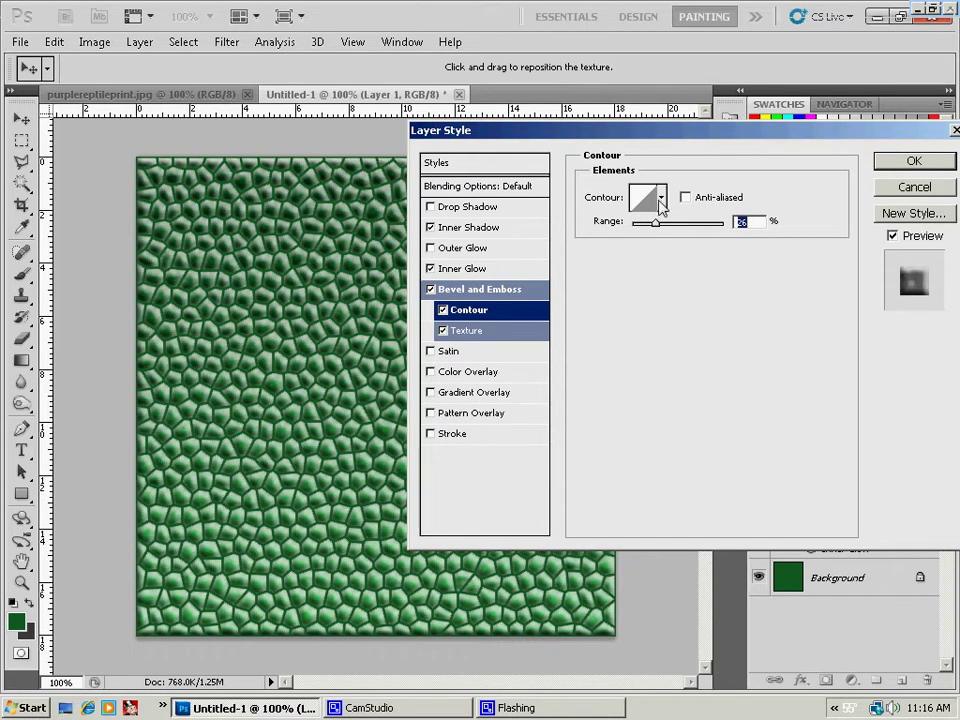
Set the bevel's Contour sub-effect to the Linear preset.
left_click(661, 197)
left_click(645, 268)
left_click(604, 240)
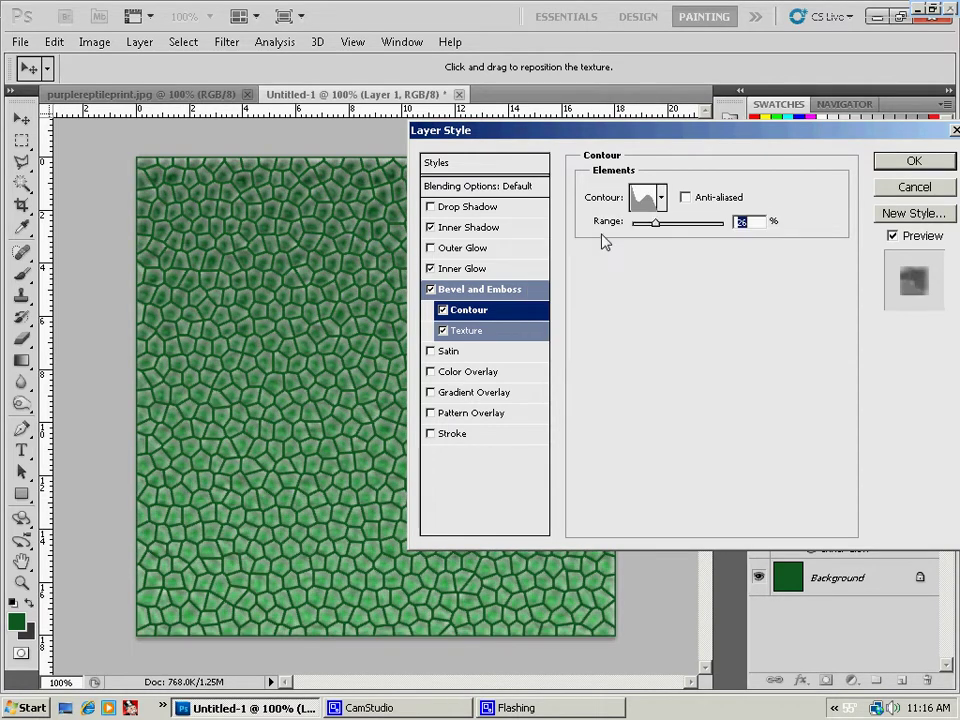
left_click(643, 197)
key("Escape")
left_click(661, 197)
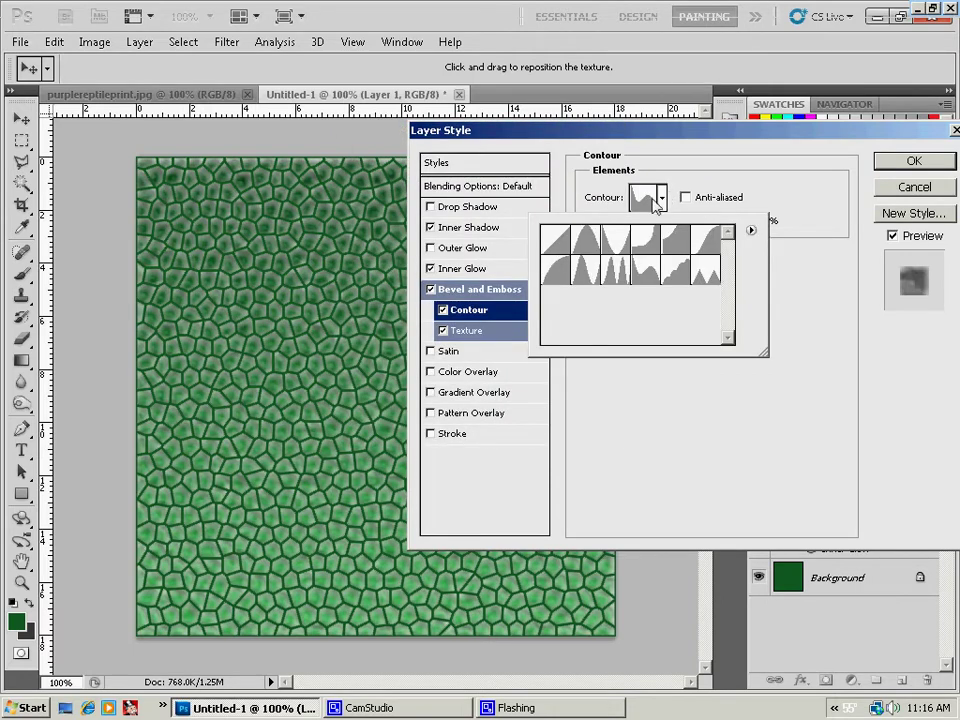
left_click(555, 238)
left_click(790, 255)
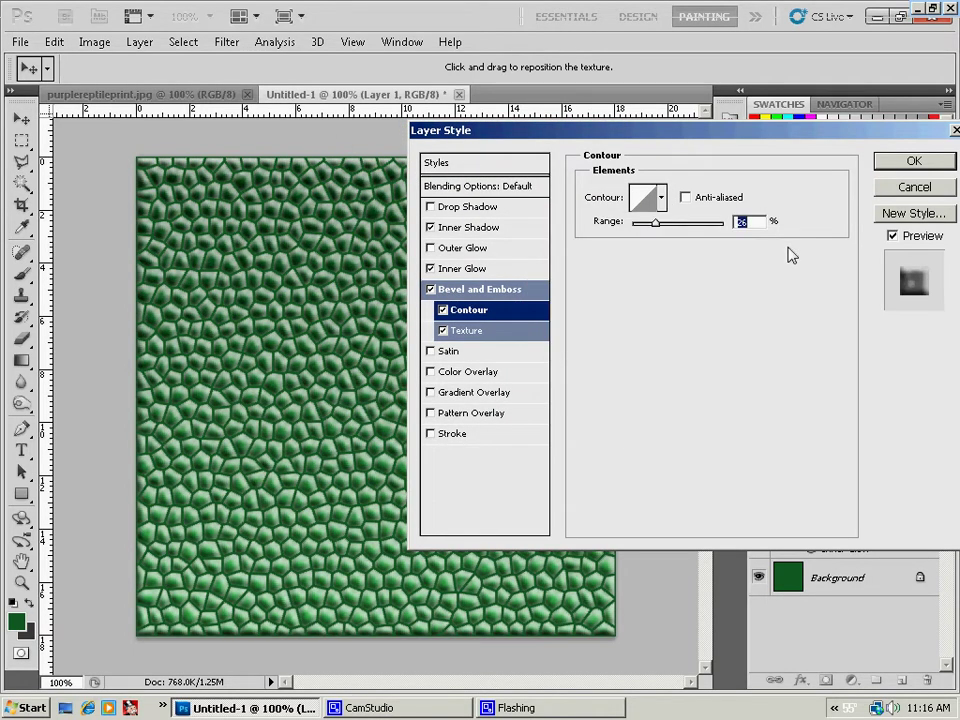
left_click(470, 330)
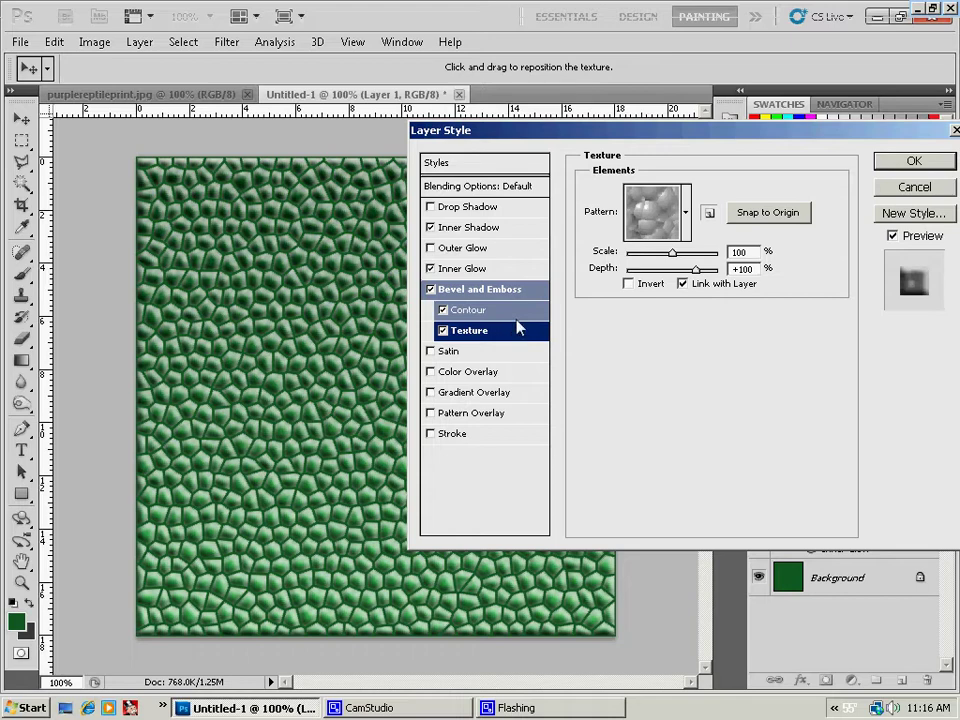
Switch off Texture and confirm the Inner Shadow, Inner Glow and Bevel and Emboss styles.
left_click(443, 331)
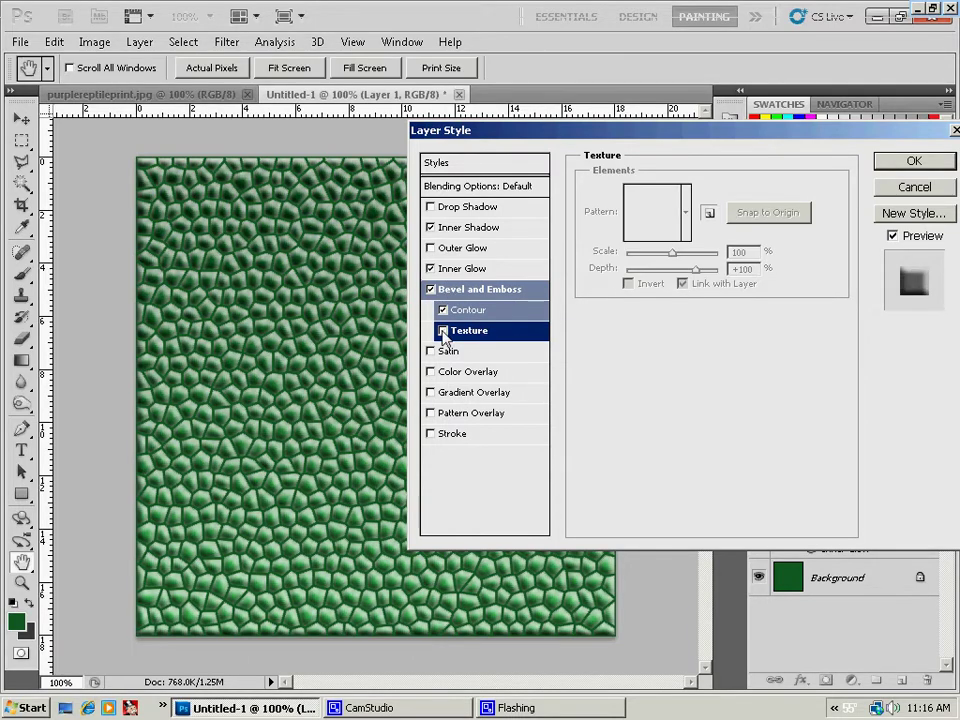
left_click(478, 312)
left_click(476, 291)
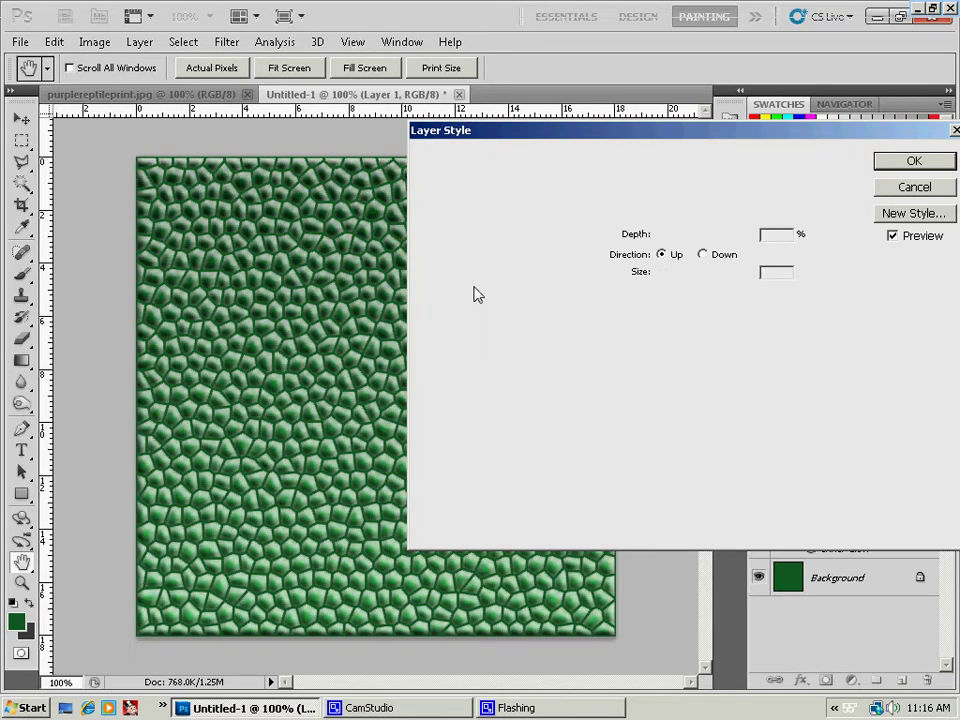
left_click(914, 161)
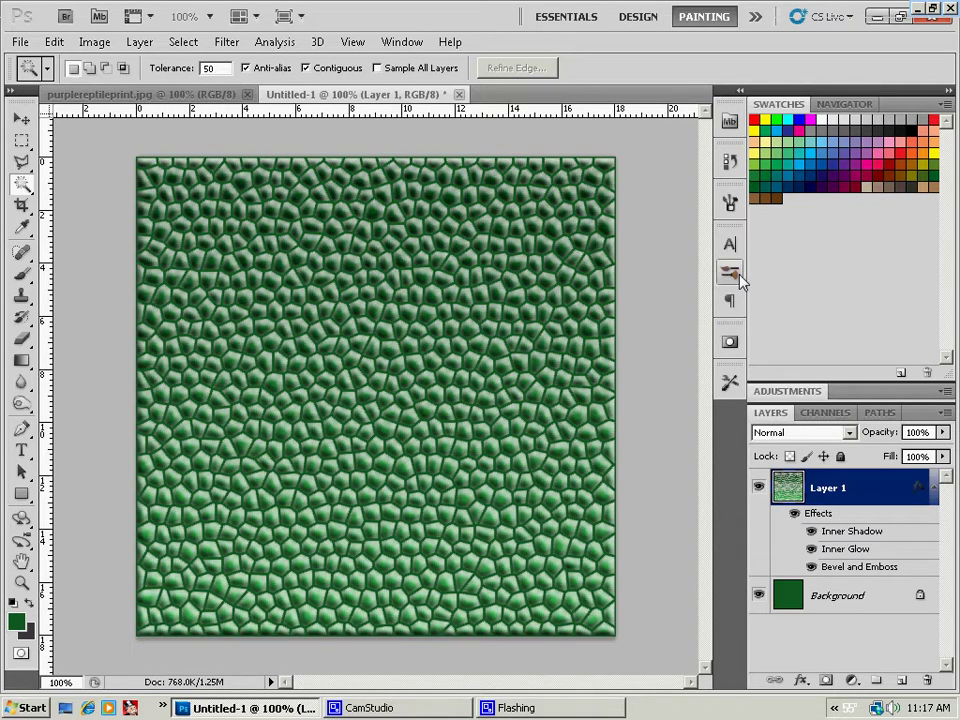
left_click(145, 94)
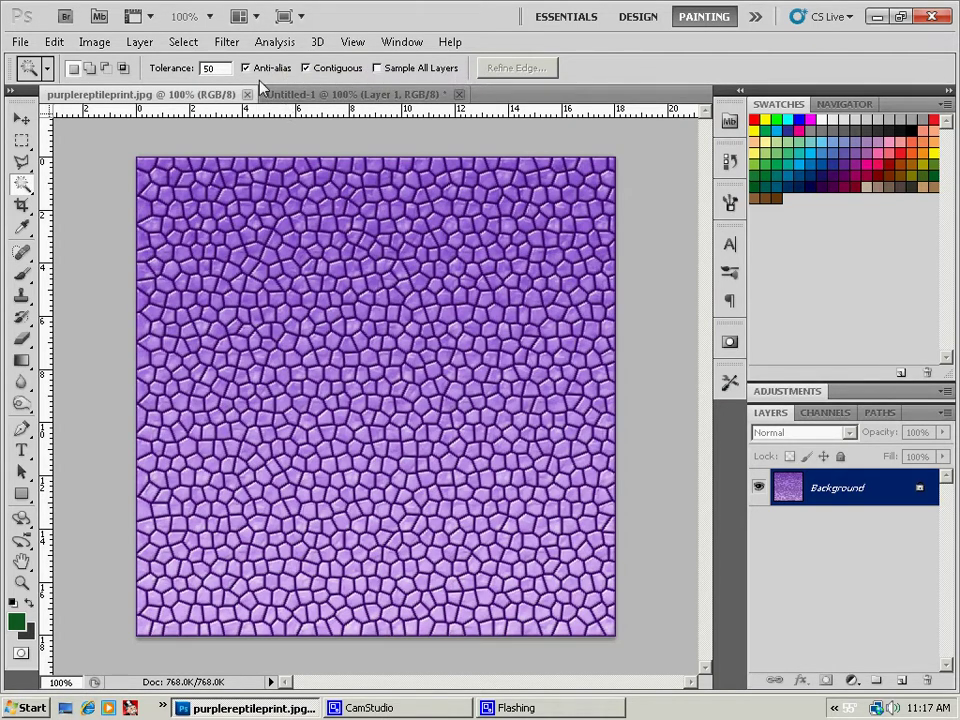
left_click(325, 95)
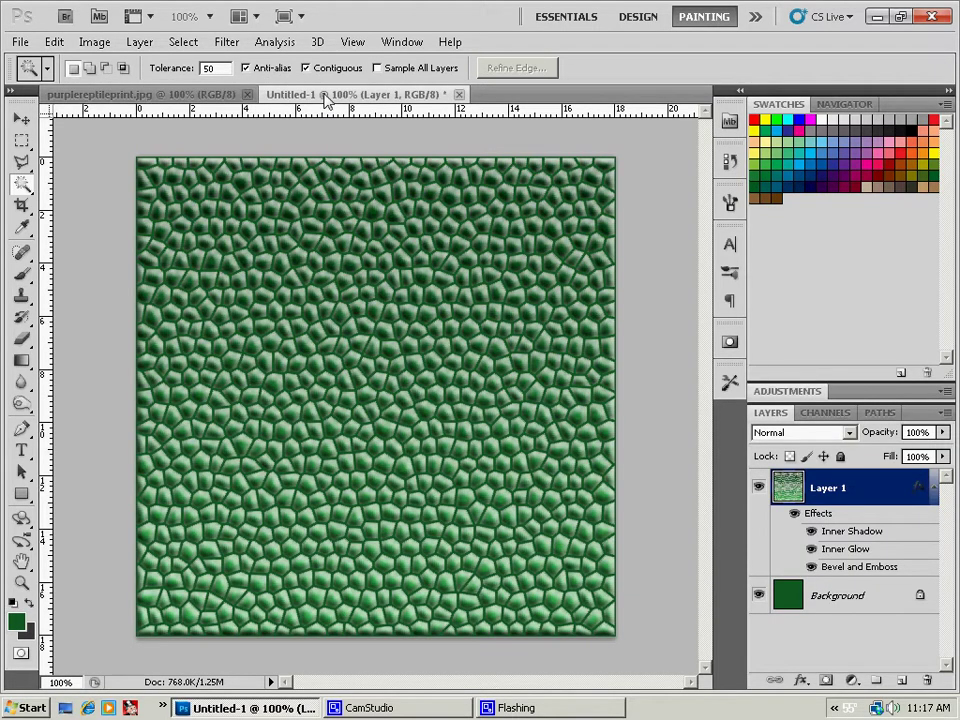
Reopen Layer Style and change the inner glow colour from black to near-white #fffefe.
left_click(140, 43)
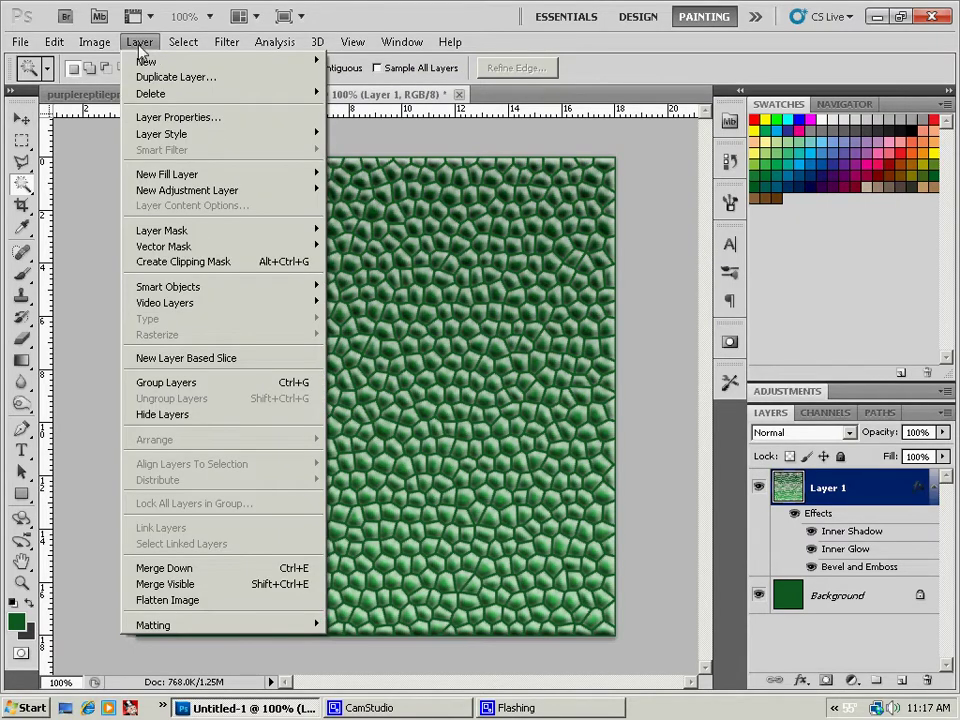
mouse_move(143, 63)
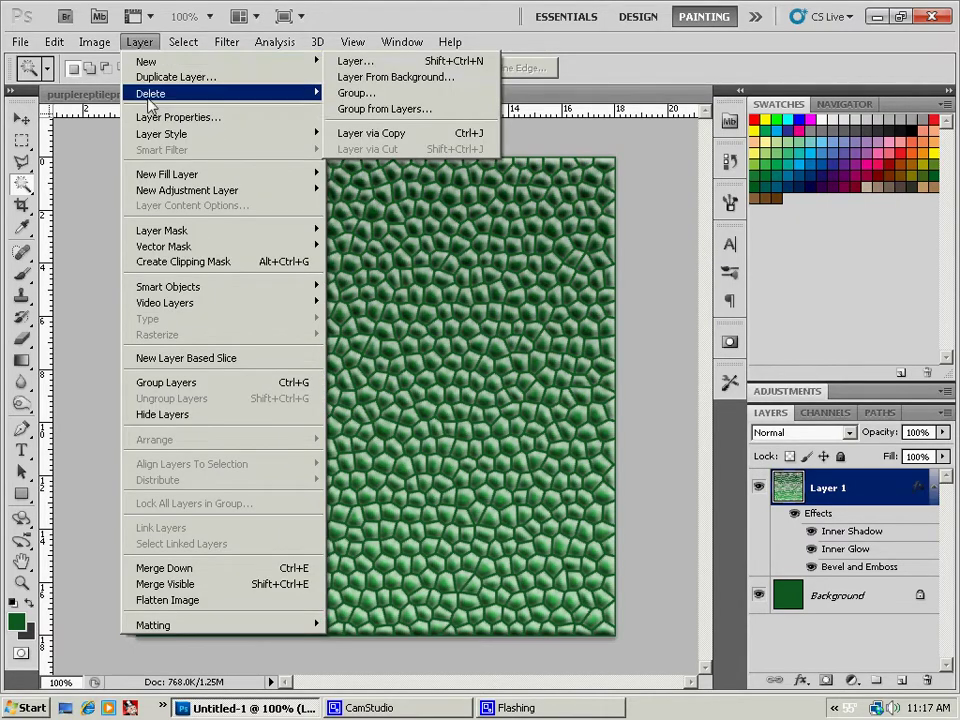
mouse_move(195, 134)
left_click(401, 175)
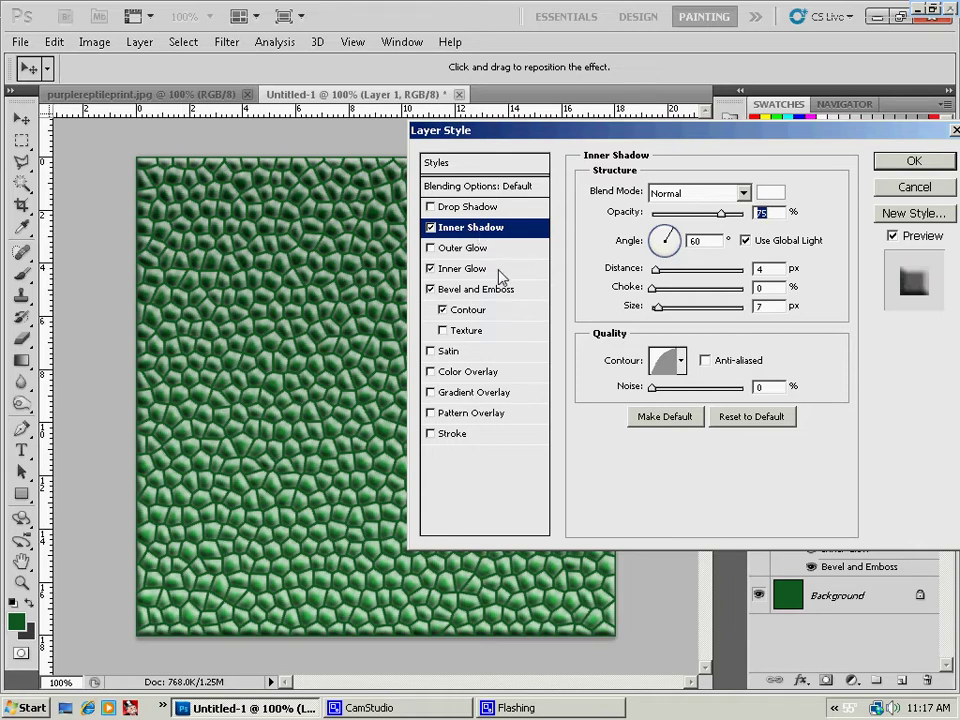
left_click(476, 270)
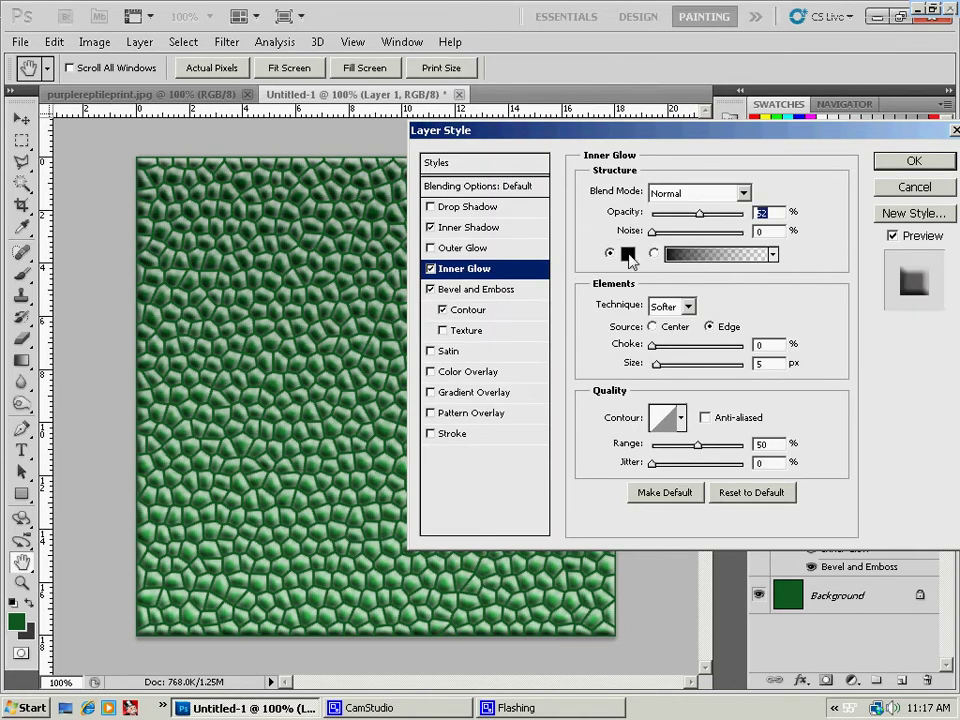
left_click(627, 253)
left_click(240, 166)
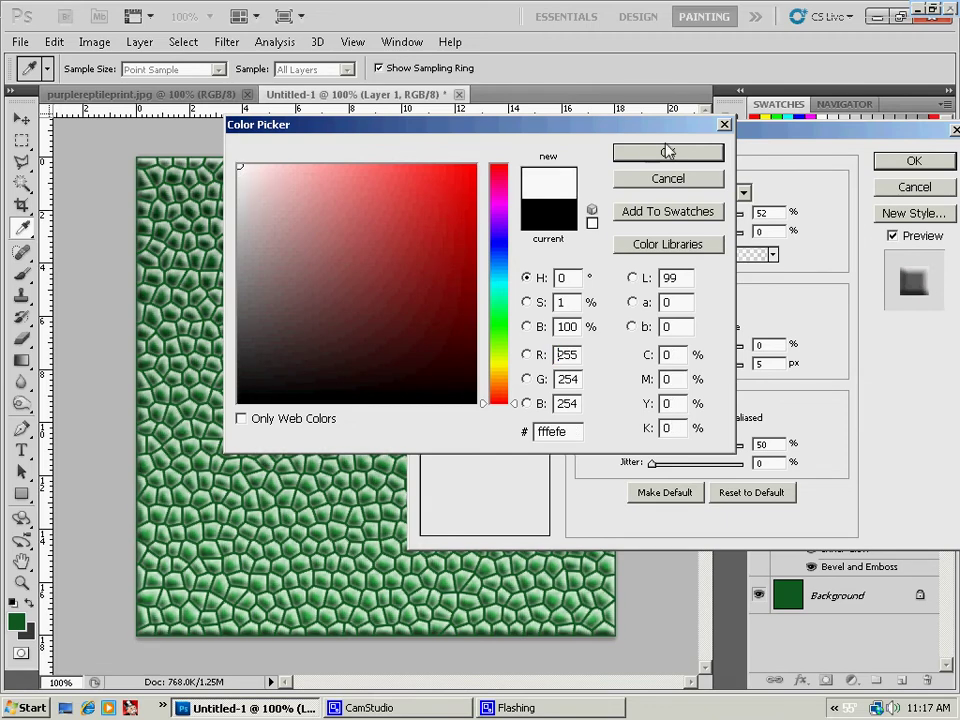
left_click(666, 153)
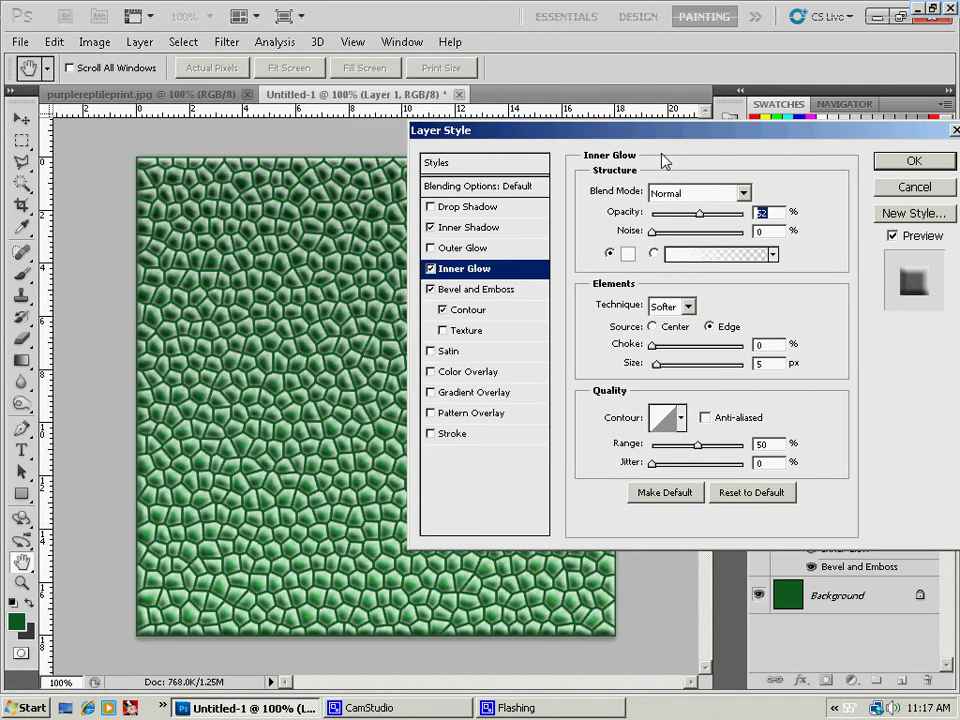
left_click(911, 160)
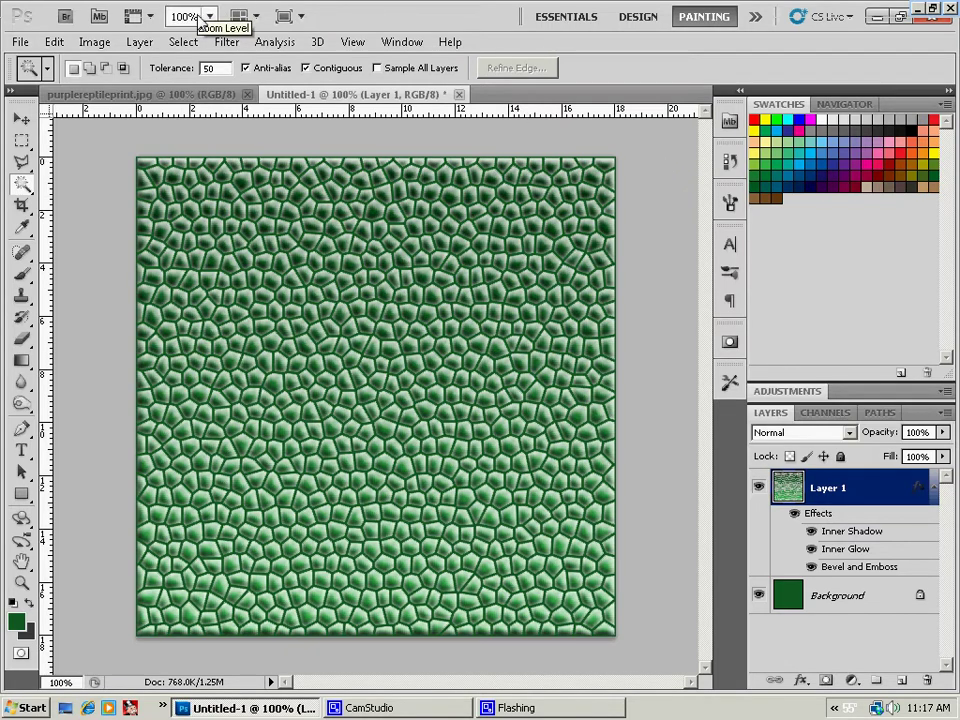
left_click(139, 42)
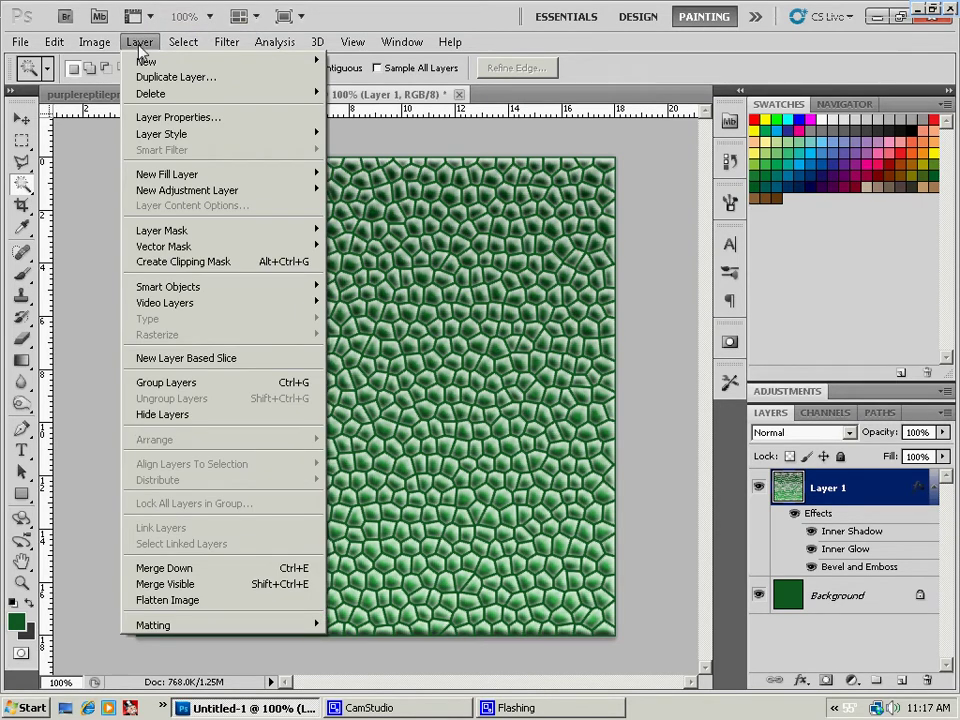
mouse_move(274, 42)
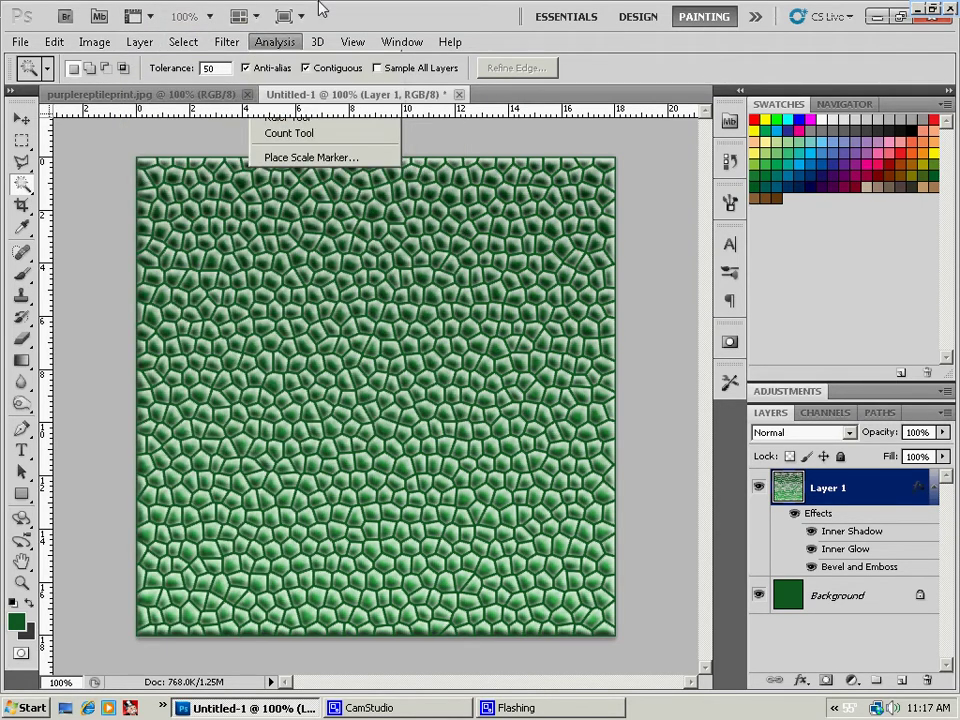
left_click(323, 10)
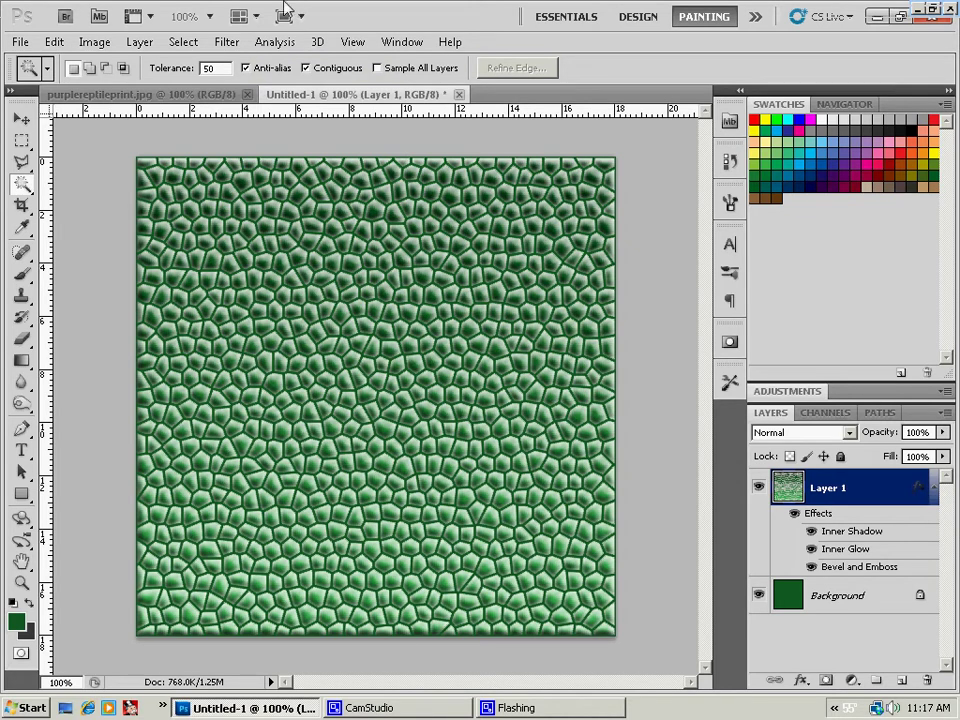